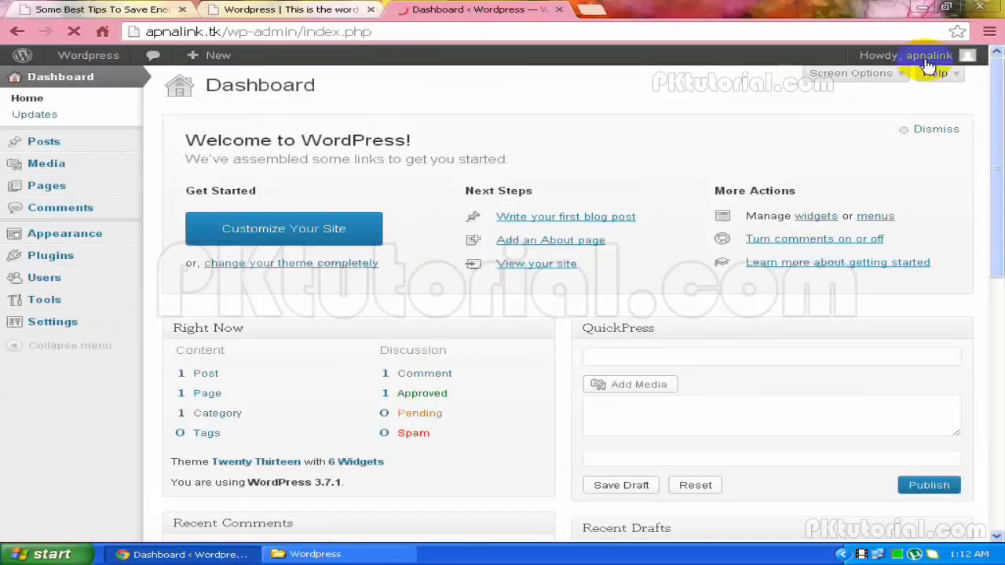
Log out via the Howdy menu and close the login page, leaving the homepage showing
{"action": "mouse_move", "coordinate": [915, 70]}
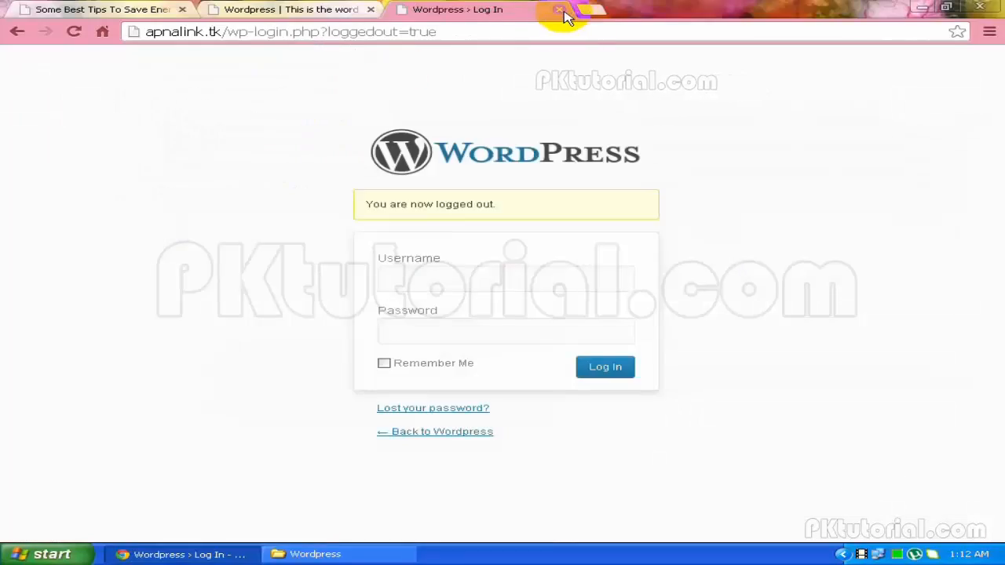
{"action": "left_click", "coordinate": [563, 9]}
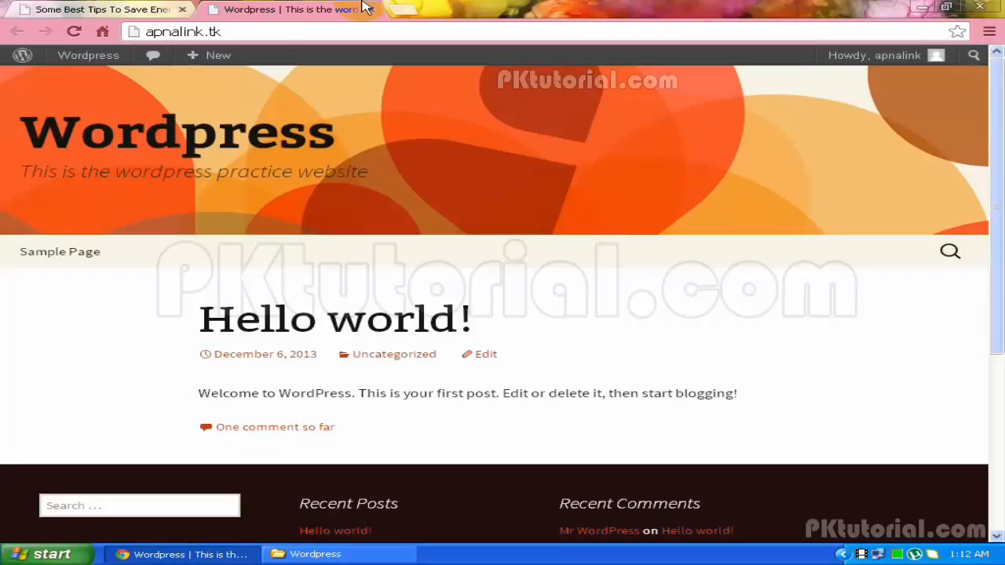
Go to the site's /wp-admin address and log in with the account username and password
{"action": "left_click", "coordinate": [235, 36]}
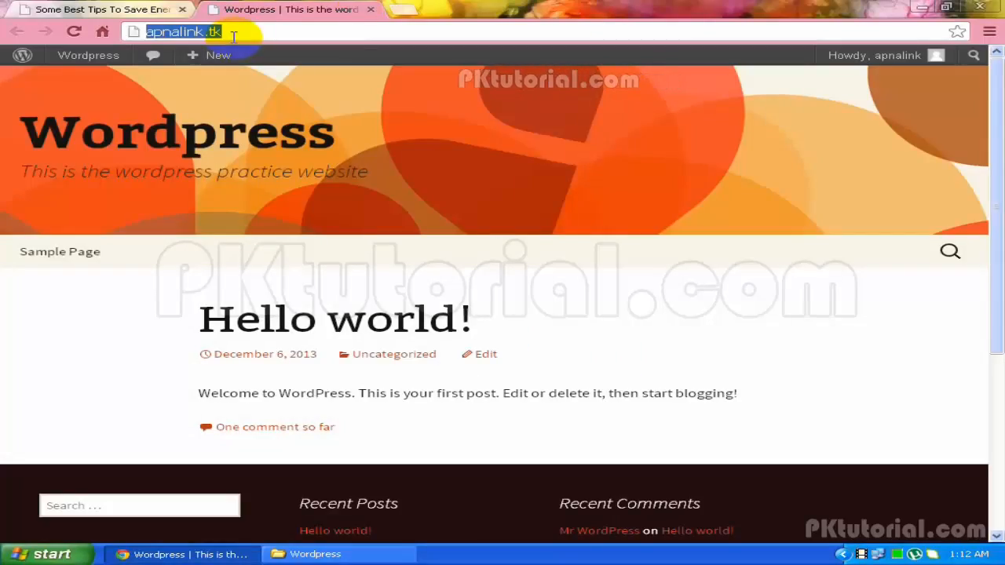
{"action": "left_click", "coordinate": [233, 36]}
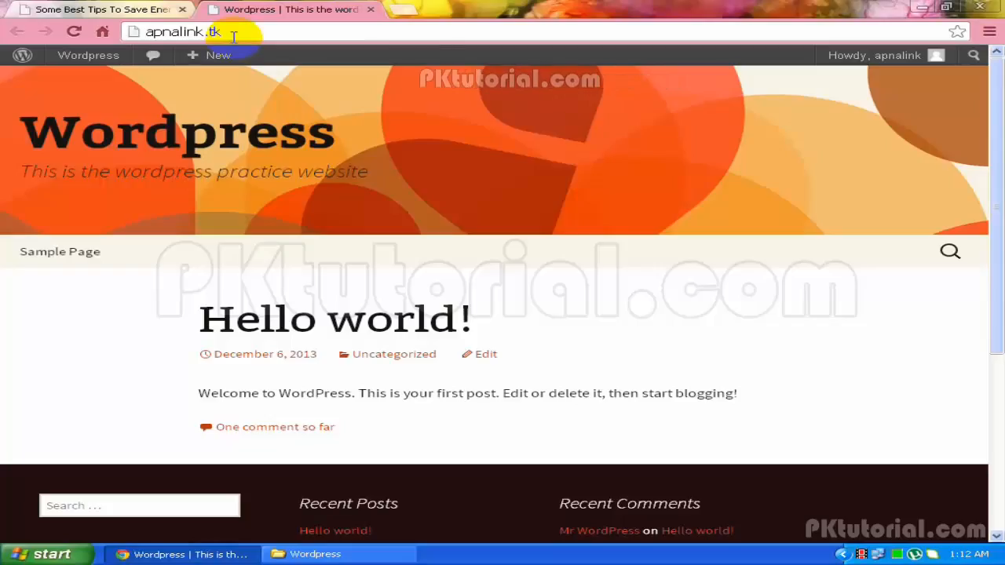
{"action": "type", "text": "/wp-"}
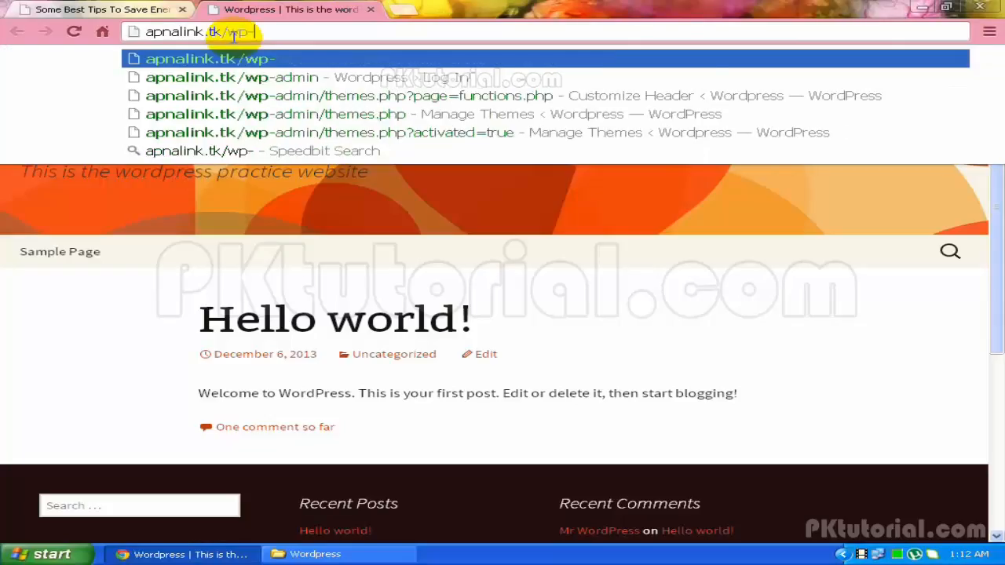
{"action": "type", "text": "admin"}
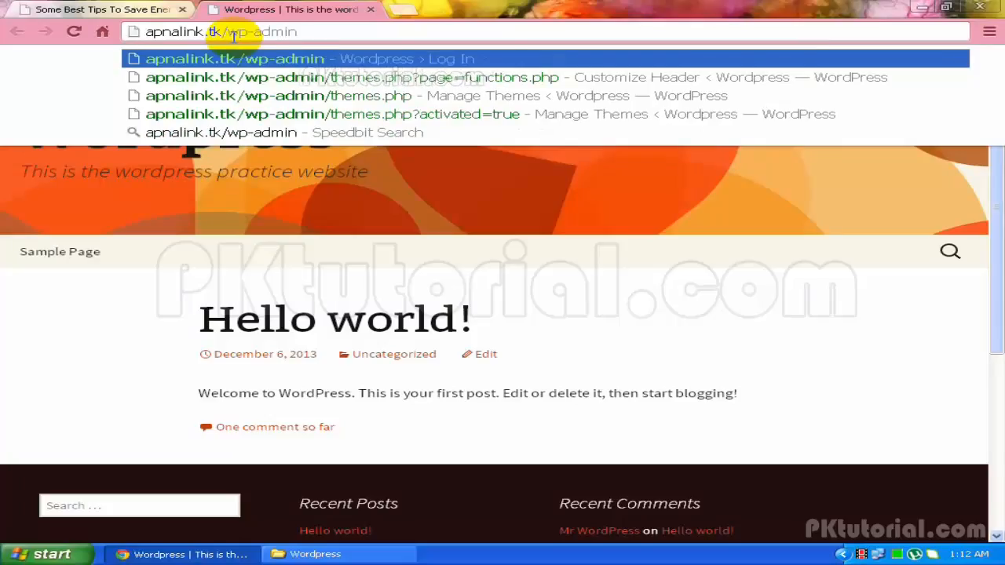
{"action": "key", "text": "Return"}
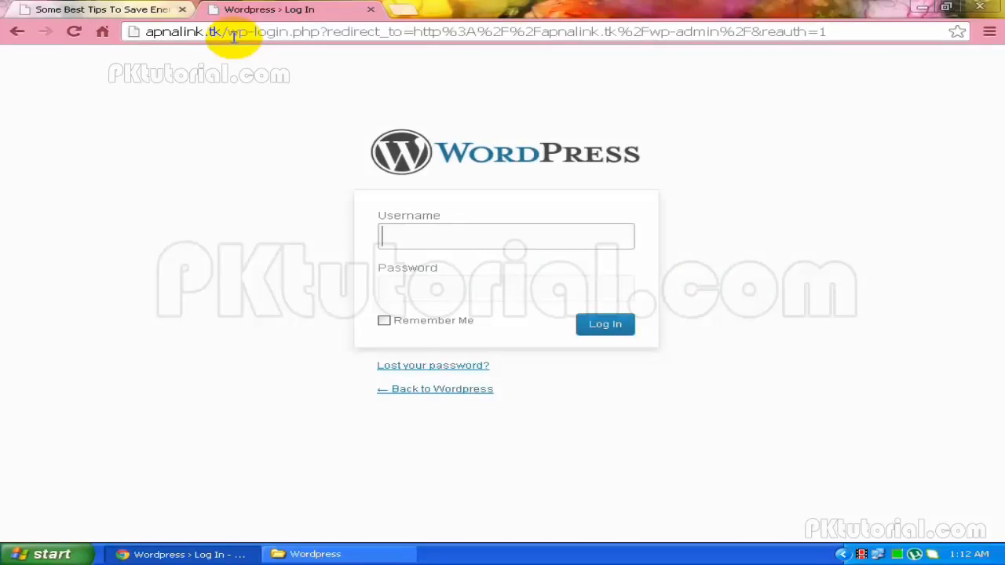
{"action": "type", "text": "a"}
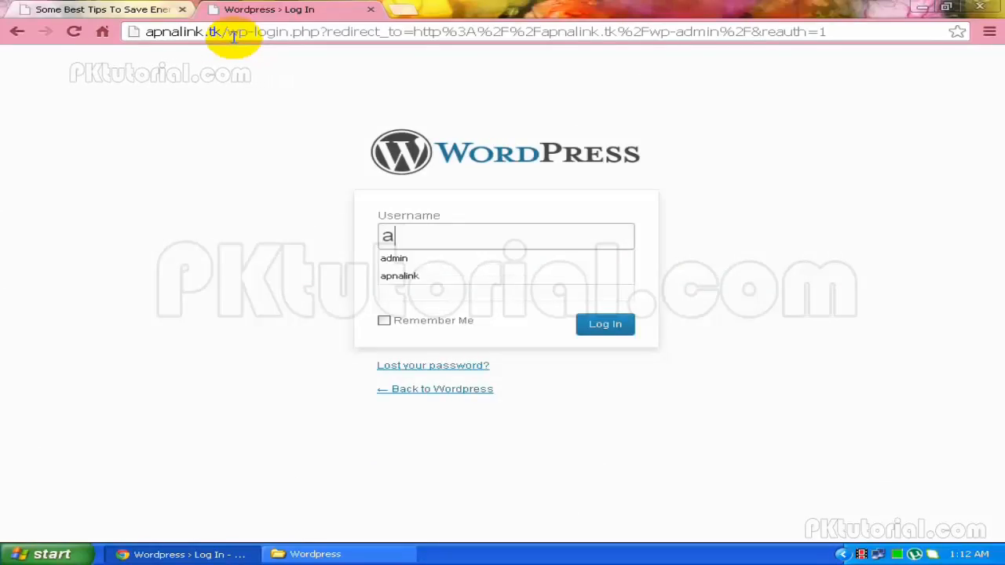
{"action": "type", "text": "pnalink"}
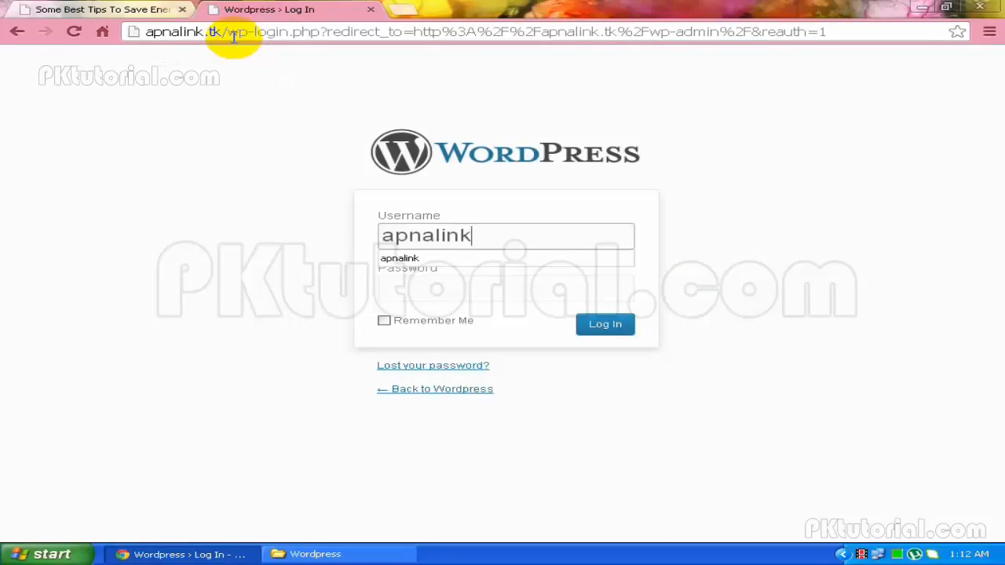
{"action": "key", "text": "Tab"}
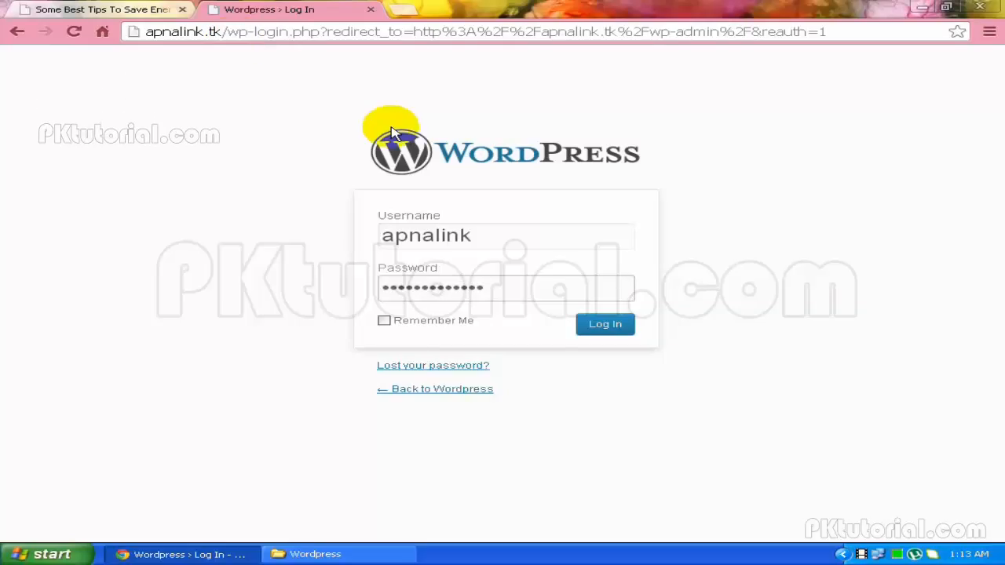
{"action": "left_click", "coordinate": [618, 335]}
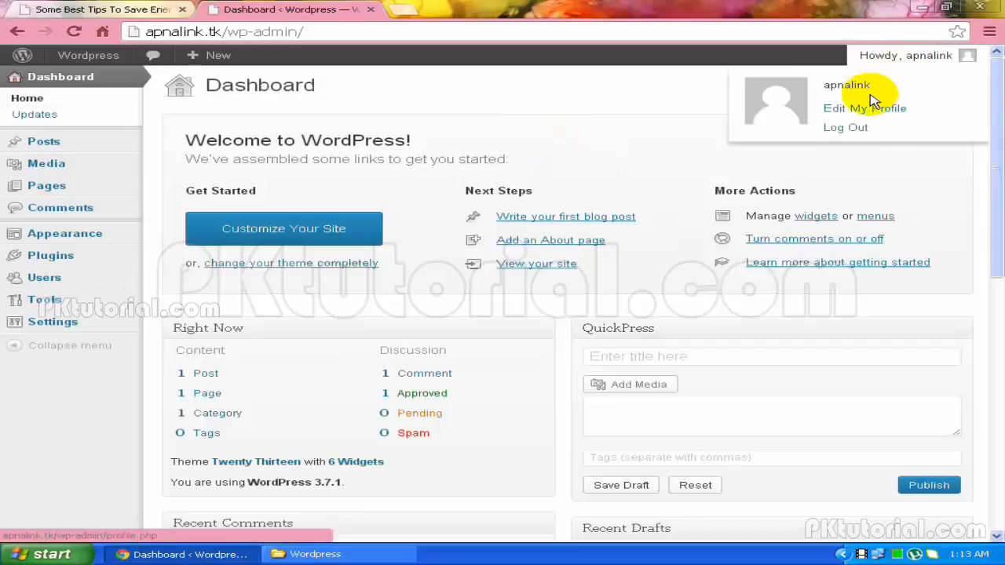
Choose Edit My Profile from the admin bar to reach the Your Profile page
{"action": "left_click", "coordinate": [873, 110]}
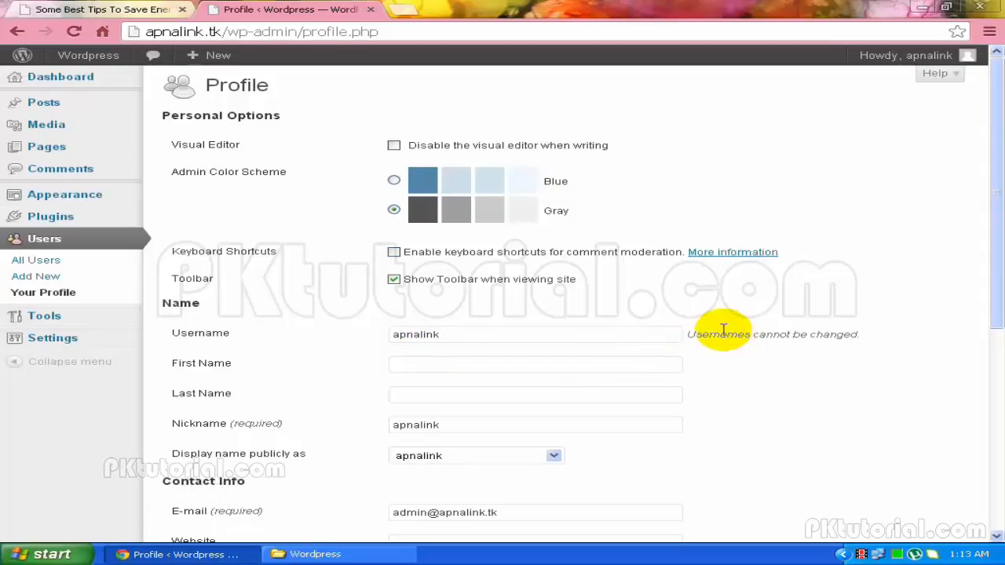
{"action": "left_click", "coordinate": [569, 362]}
{"action": "left_click", "coordinate": [507, 395]}
{"action": "left_click", "coordinate": [427, 425]}
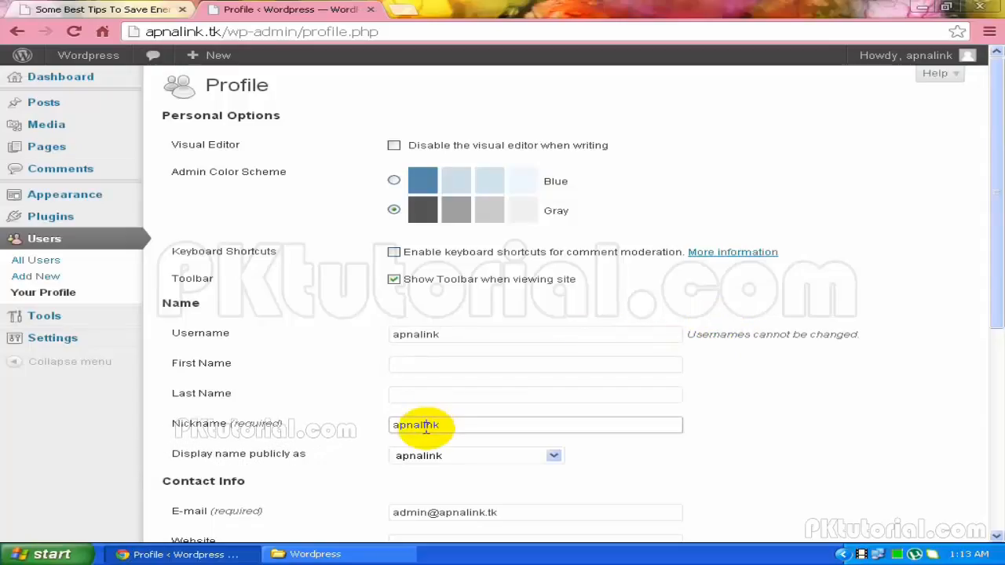
{"action": "left_click", "coordinate": [421, 457]}
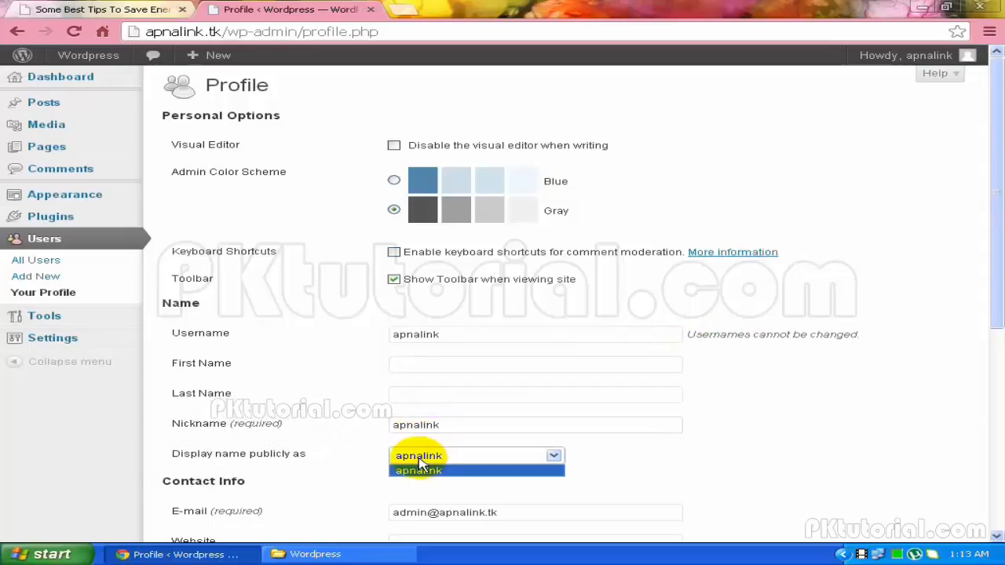
{"action": "left_click", "coordinate": [281, 469]}
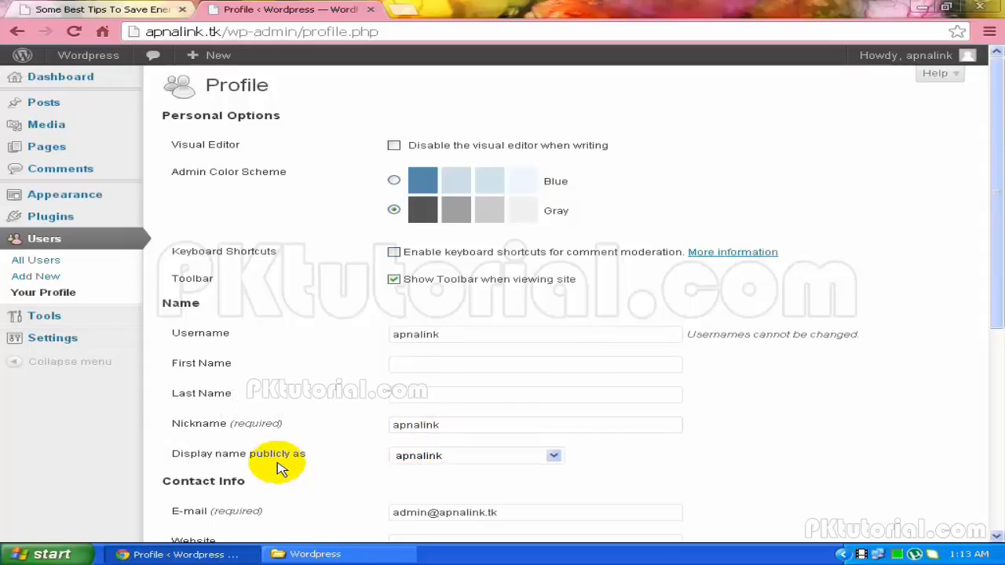
{"action": "scroll", "coordinate": [279, 471], "scroll_direction": "down", "scroll_amount": 1}
{"action": "left_click", "coordinate": [398, 439]}
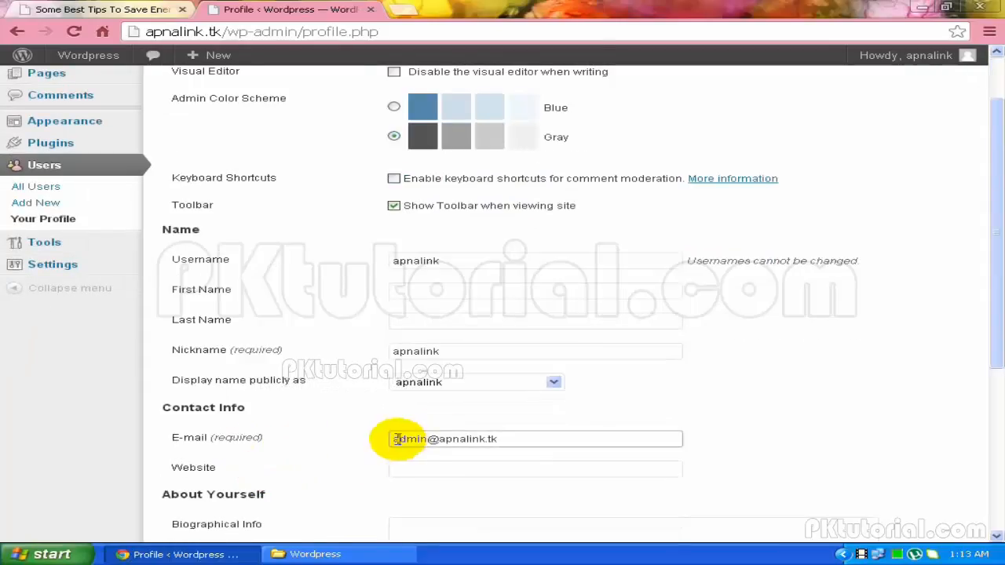
{"action": "left_click", "coordinate": [395, 470]}
{"action": "scroll", "coordinate": [397, 476], "scroll_direction": "down", "scroll_amount": 1}
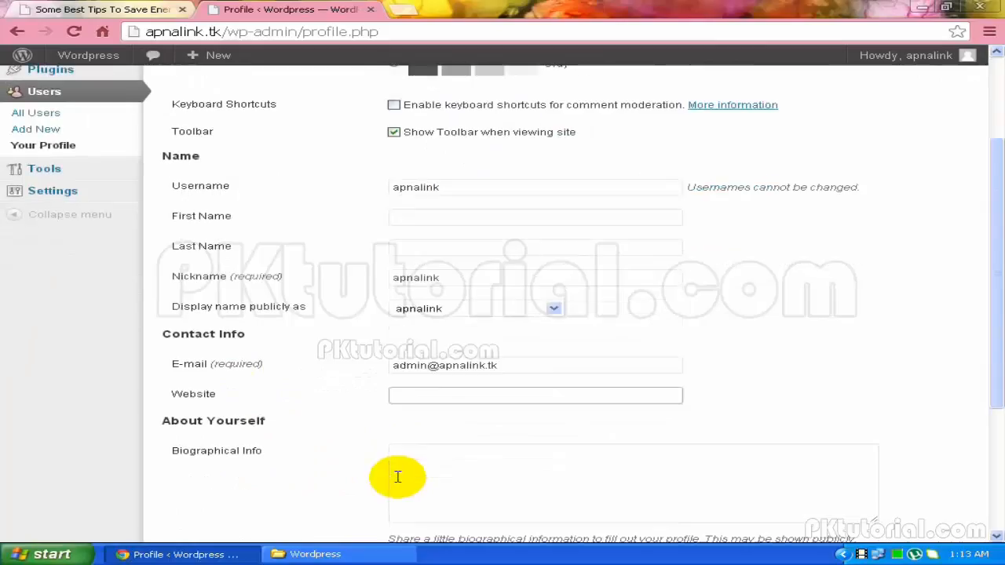
{"action": "left_click", "coordinate": [398, 469]}
{"action": "scroll", "coordinate": [400, 467], "scroll_direction": "down", "scroll_amount": 1}
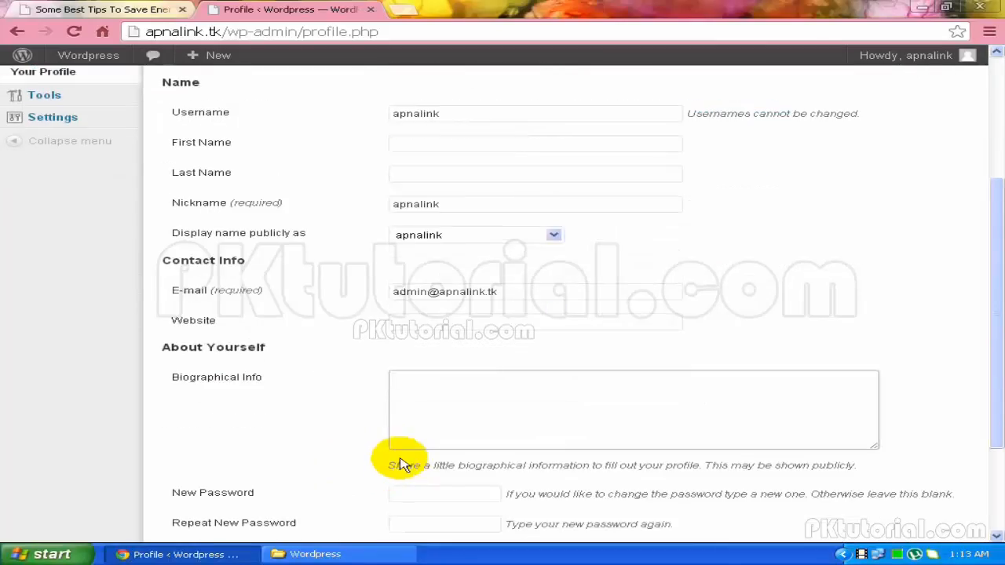
{"action": "scroll", "coordinate": [377, 456], "scroll_direction": "down", "scroll_amount": 1}
{"action": "left_click", "coordinate": [388, 425]}
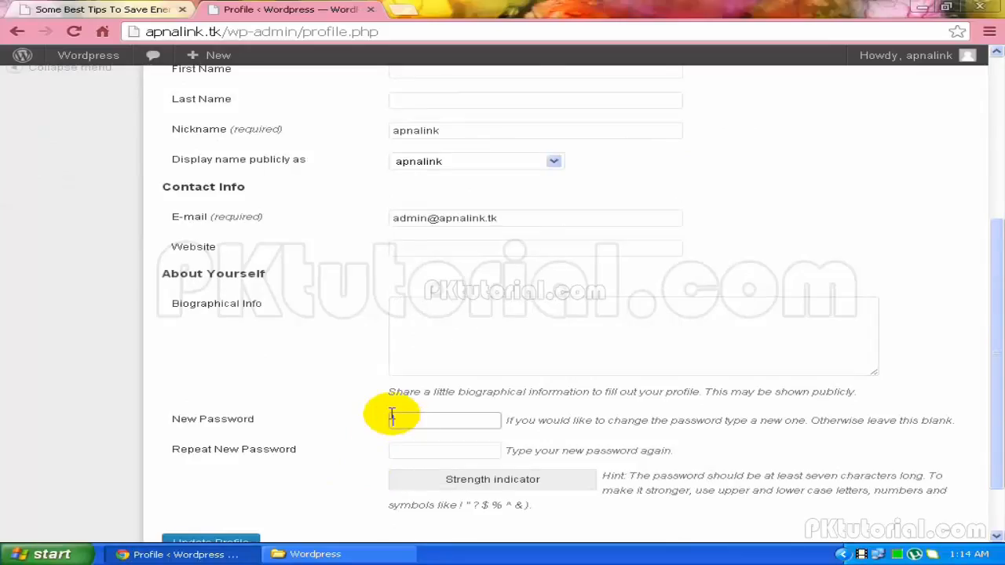
Enter a new password and its repeat, then try saving the profile
{"action": "type", "text": "12345"}
{"action": "left_click", "coordinate": [431, 450]}
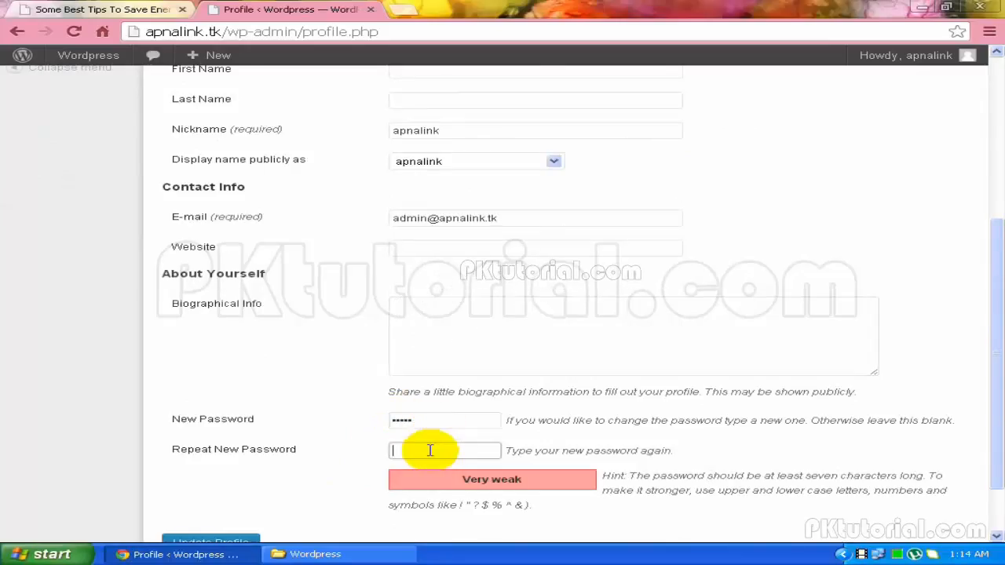
{"action": "type", "text": "12"}
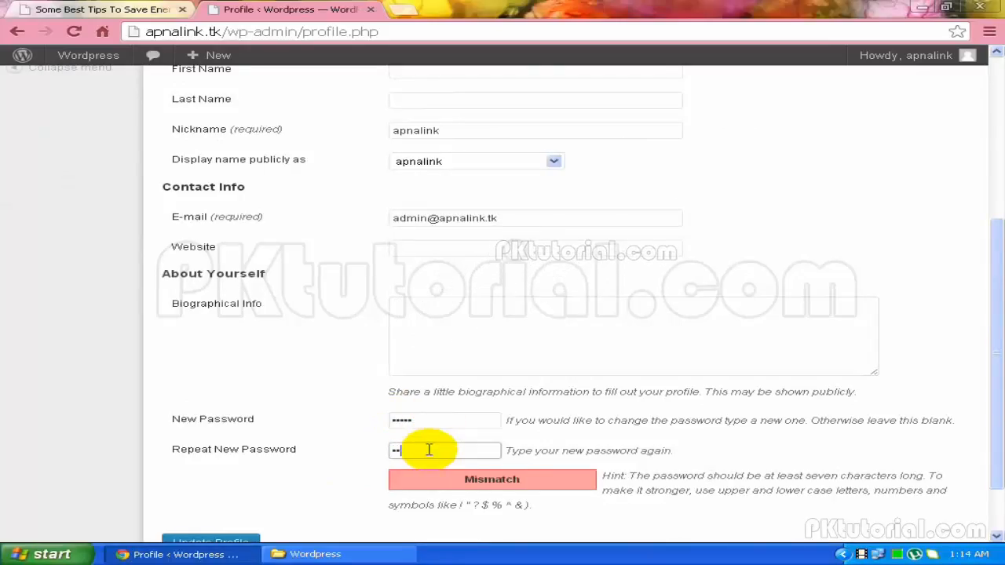
{"action": "scroll", "coordinate": [444, 455], "scroll_direction": "down", "scroll_amount": 2}
{"action": "left_click", "coordinate": [247, 468]}
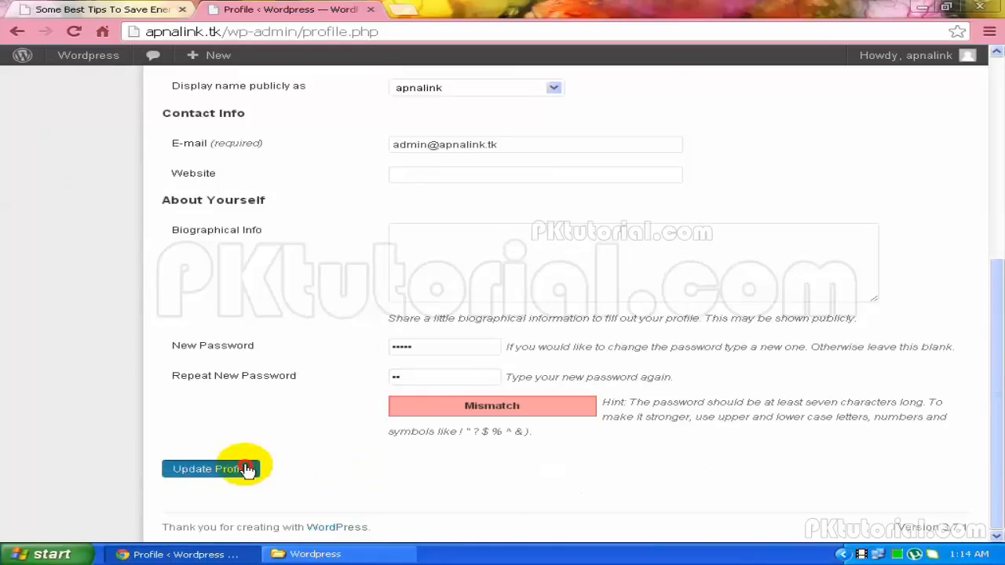
Clear the mismatched Repeat New Password and New Password fields
{"action": "left_click", "coordinate": [439, 379]}
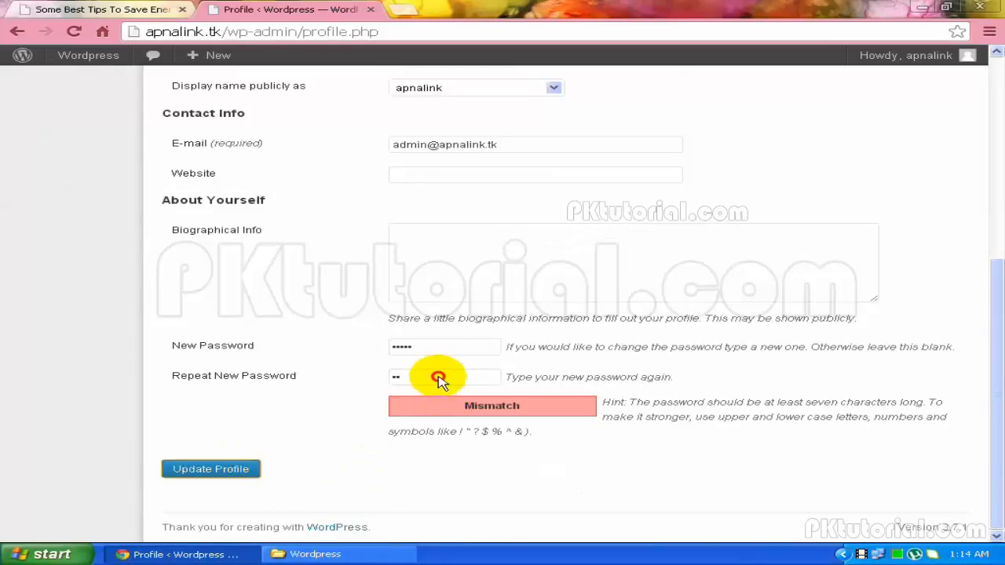
{"action": "left_click", "coordinate": [436, 348]}
{"action": "left_click_drag", "start_coordinate": [418, 376], "coordinate": [362, 375]}
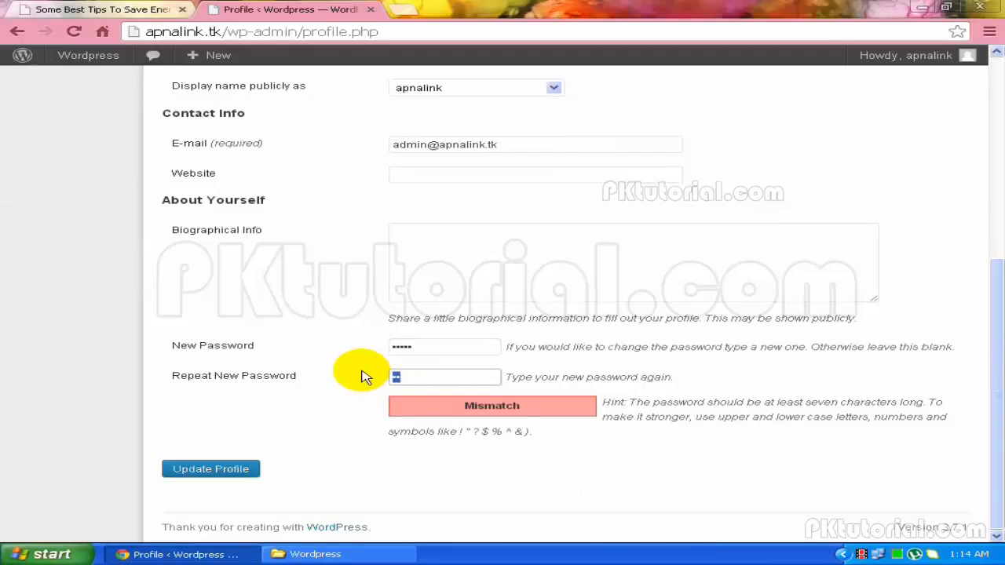
{"action": "key", "text": "BackSpace"}
{"action": "left_click", "coordinate": [358, 341]}
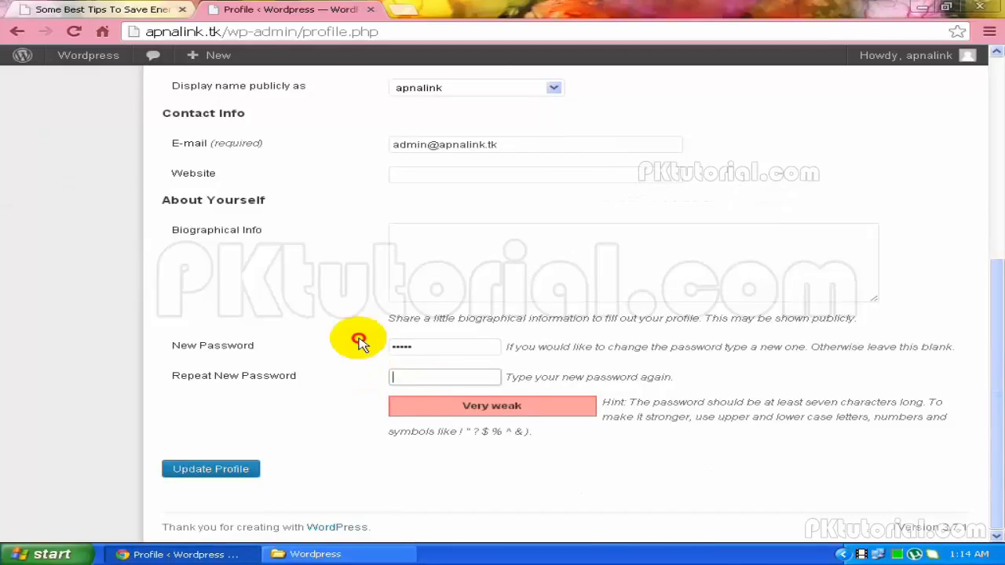
{"action": "left_click_drag", "start_coordinate": [359, 338], "coordinate": [357, 338]}
{"action": "key", "text": "BackSpace"}
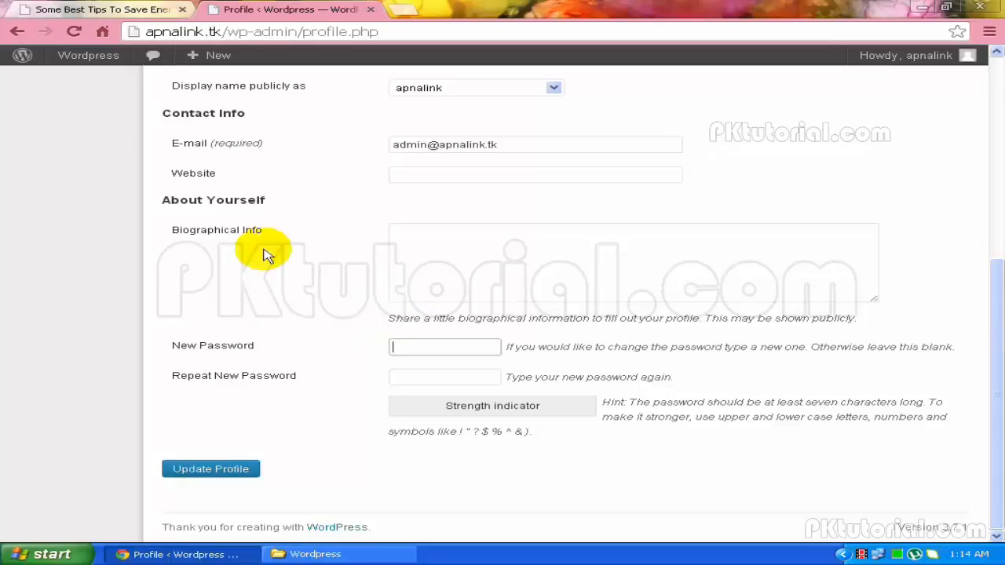
Retype a new password, then clear both password fields again without saving
{"action": "left_click", "coordinate": [466, 350]}
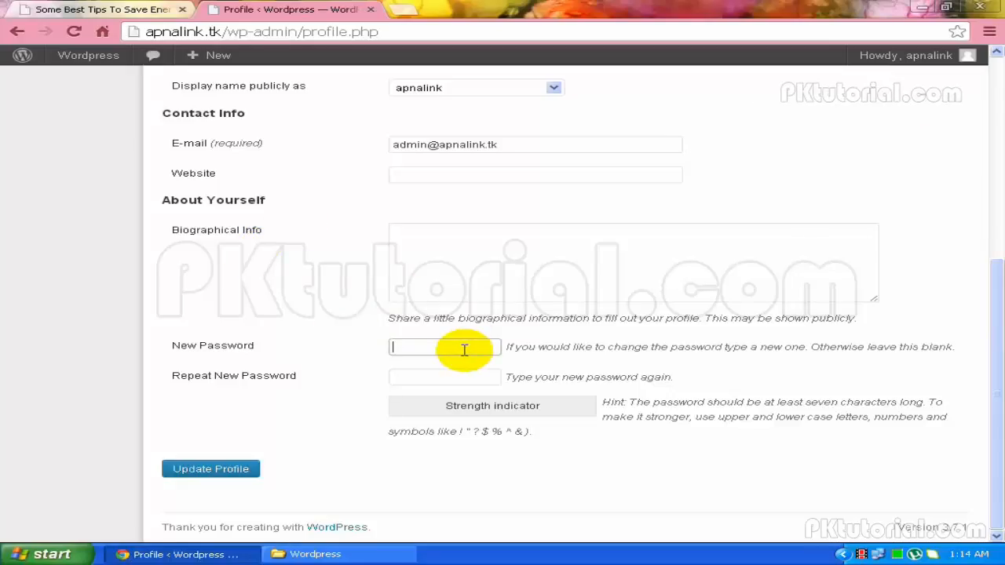
{"action": "type", "text": "1234"}
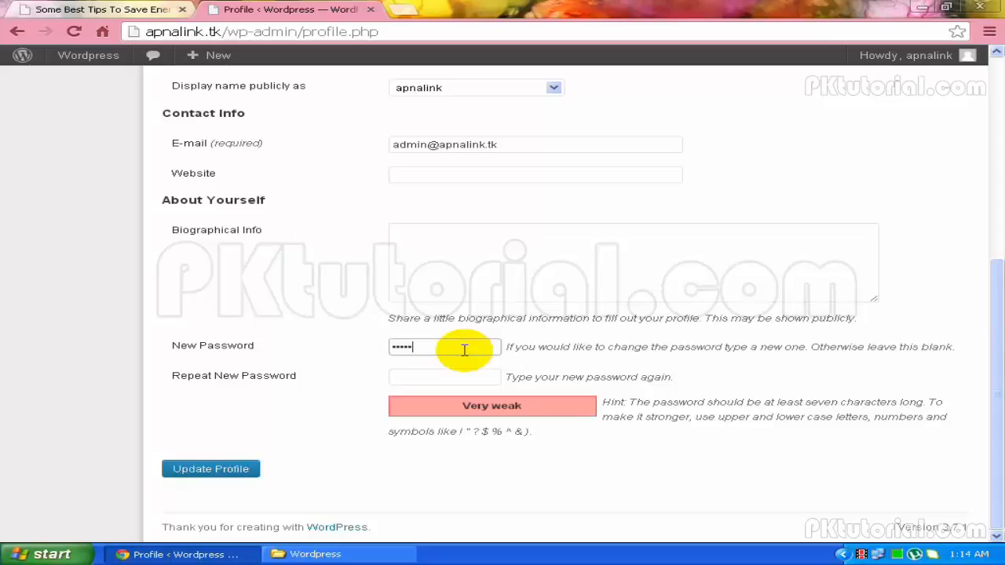
{"action": "left_click", "coordinate": [441, 378]}
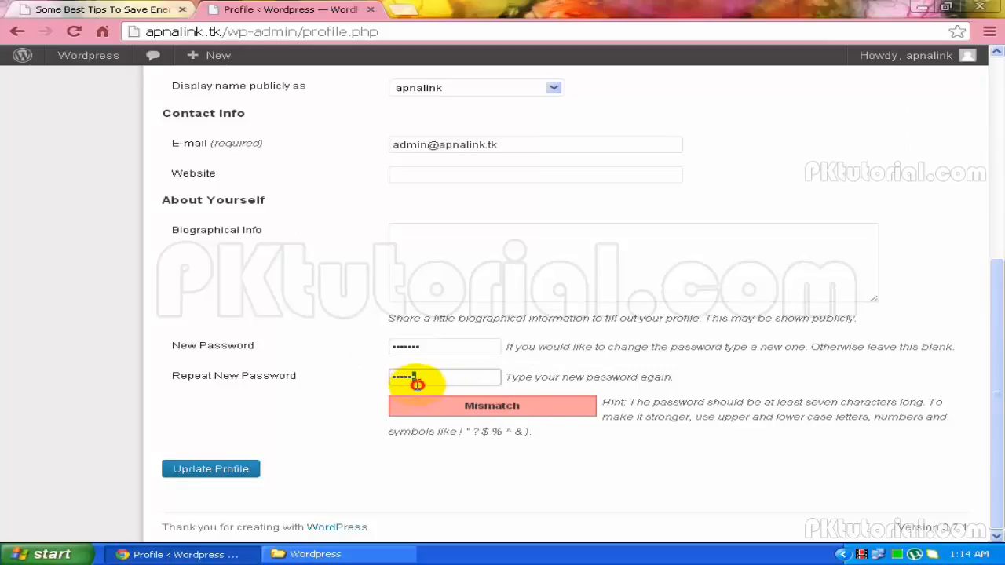
{"action": "left_click_drag", "start_coordinate": [411, 382], "coordinate": [377, 381]}
{"action": "key", "text": "BackSpace"}
{"action": "left_click_drag", "start_coordinate": [422, 348], "coordinate": [338, 349]}
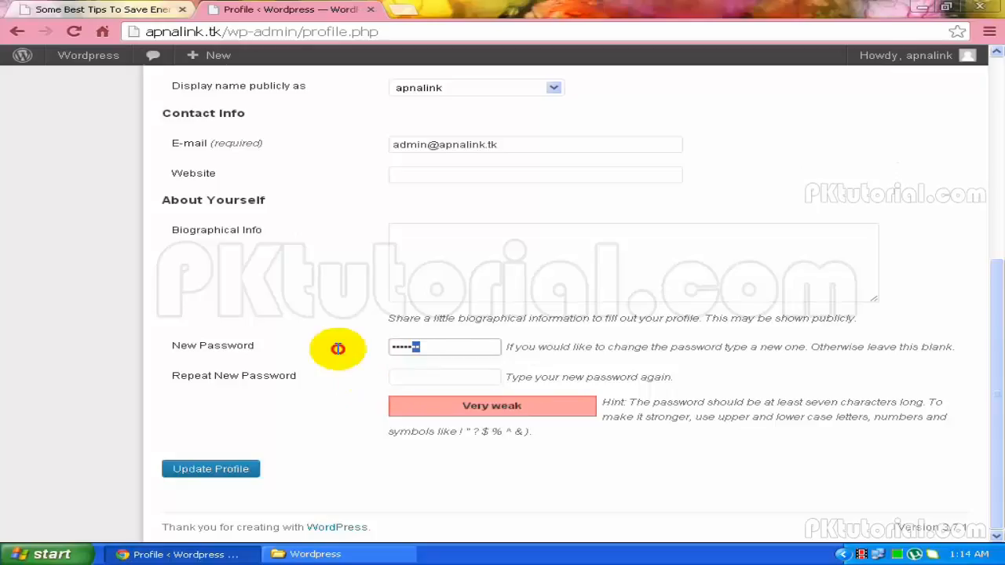
{"action": "key", "text": "BackSpace"}
{"action": "scroll", "coordinate": [338, 353], "scroll_direction": "up", "scroll_amount": 1}
{"action": "scroll", "coordinate": [338, 354], "scroll_direction": "up", "scroll_amount": 4}
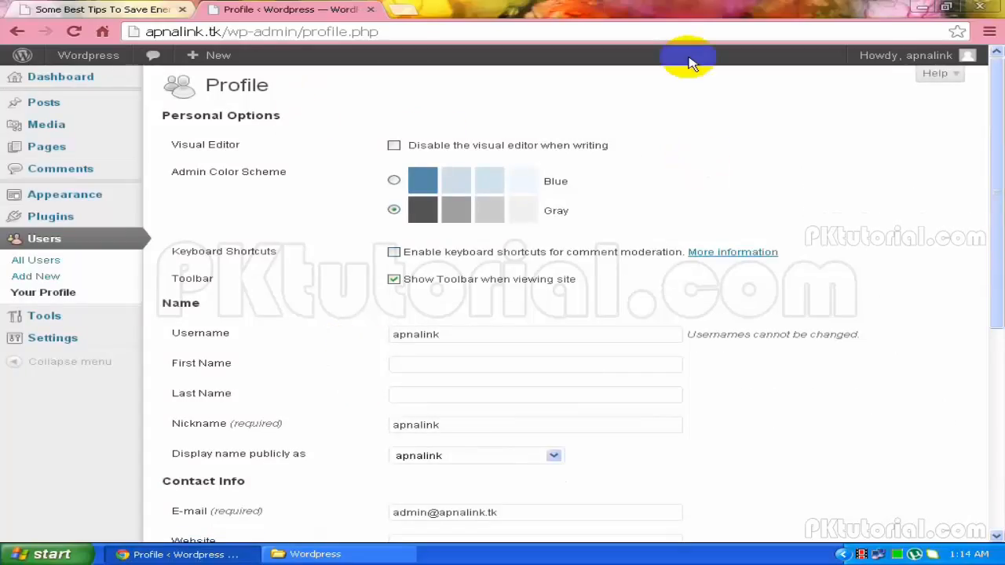
Reload the profile page, then go back to the admin Dashboard from the sidebar
{"action": "left_click", "coordinate": [850, 60]}
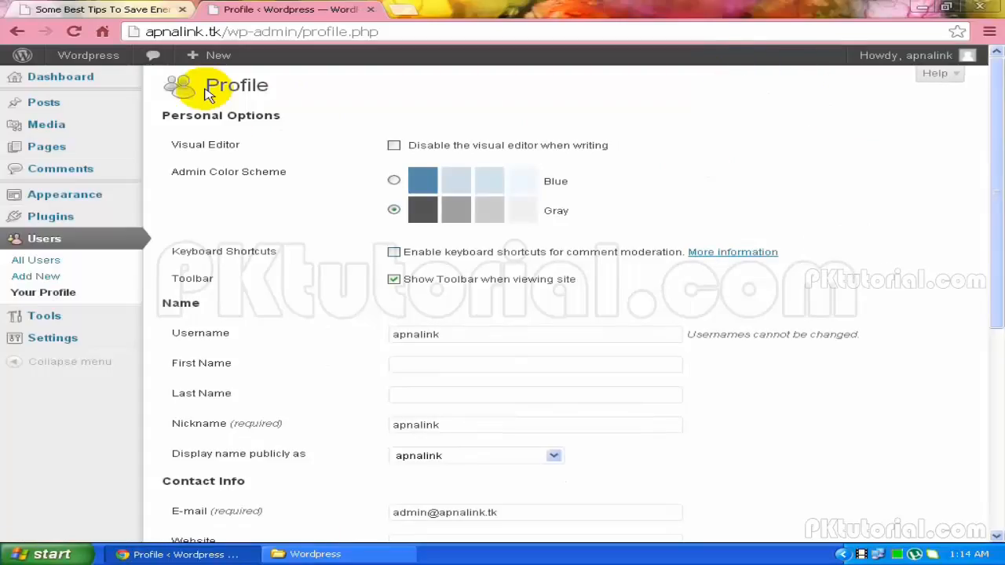
{"action": "mouse_move", "coordinate": [112, 64]}
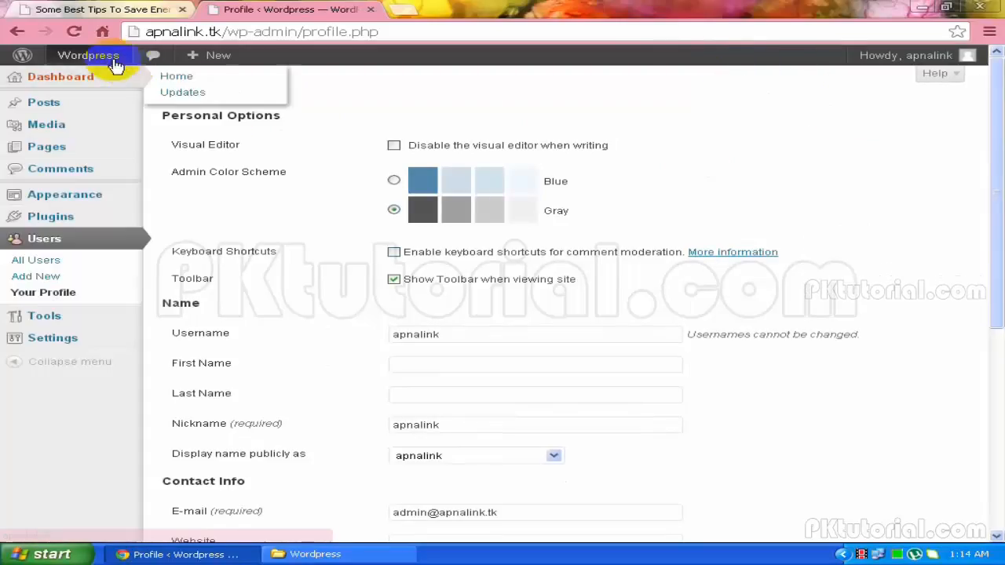
{"action": "left_click", "coordinate": [21, 84]}
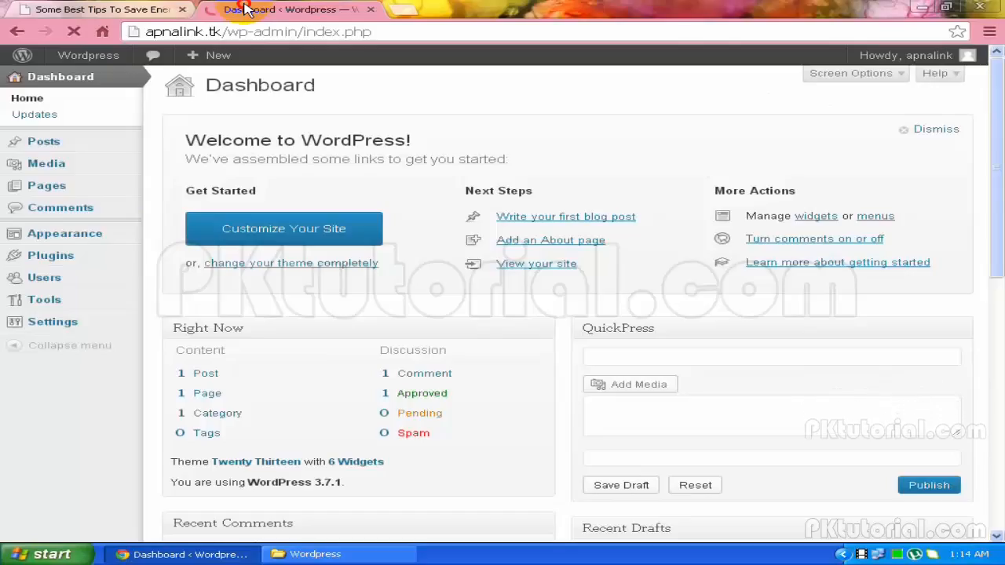
Close the energy-tips tab, load apnalink.tk in a new tab, and return to the Dashboard
{"action": "key", "text": "ctrl+Tab"}
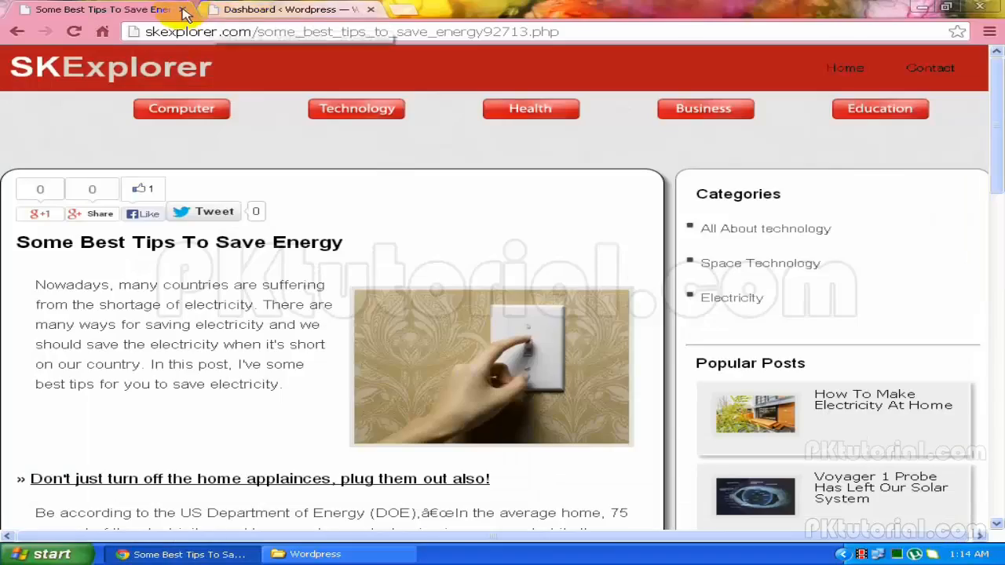
{"action": "left_click", "coordinate": [182, 9]}
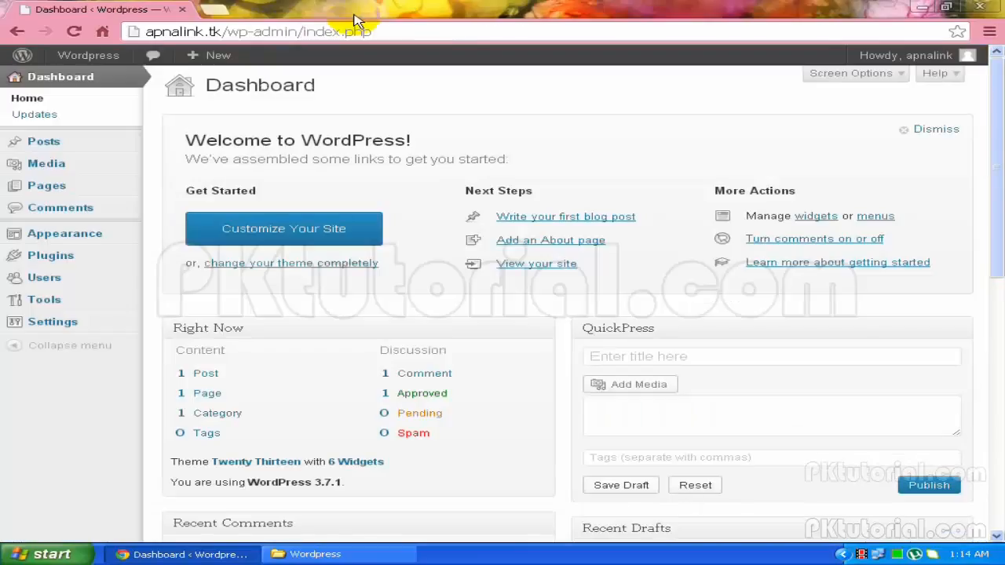
{"action": "left_click", "coordinate": [210, 10]}
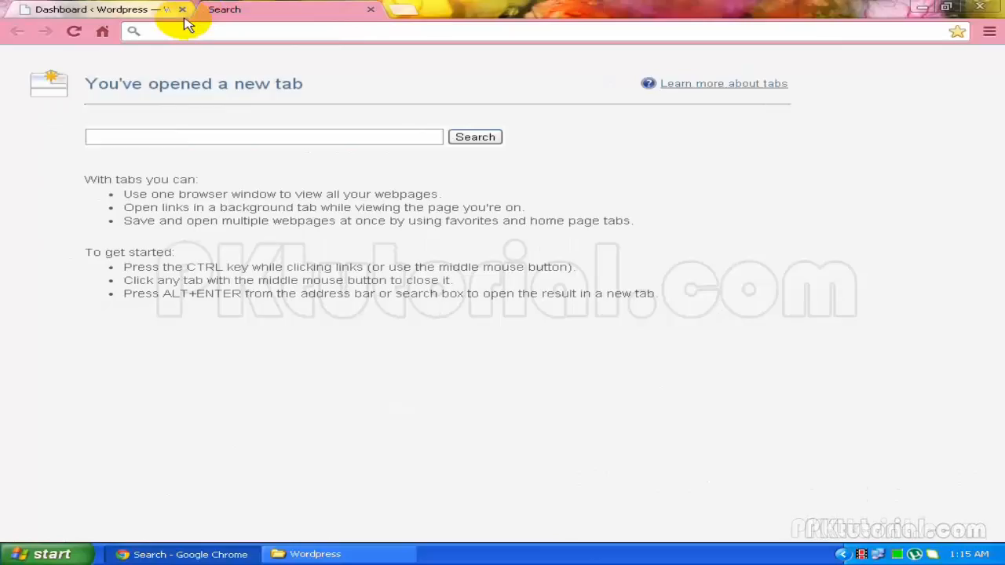
{"action": "type", "text": "ap"}
{"action": "key", "text": "Return"}
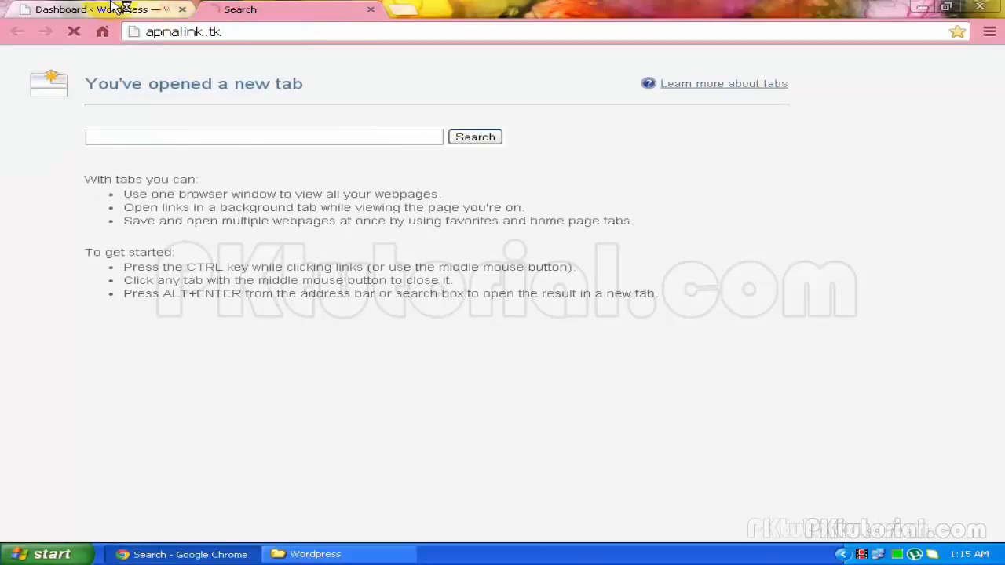
{"action": "left_click", "coordinate": [122, 8]}
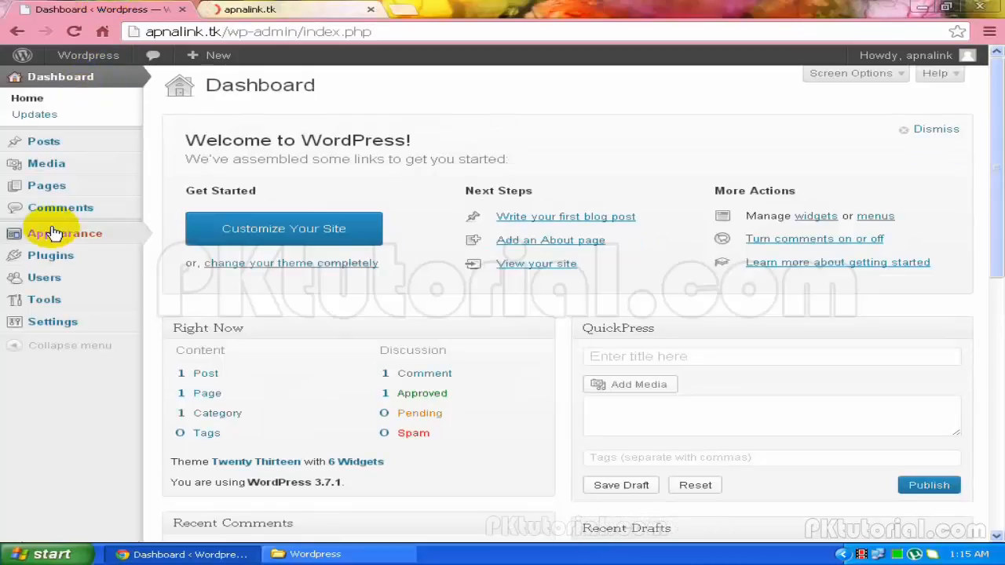
Open Appearance > Themes, then view the live Twenty Thirteen homepage in the other tab
{"action": "mouse_move", "coordinate": [55, 240]}
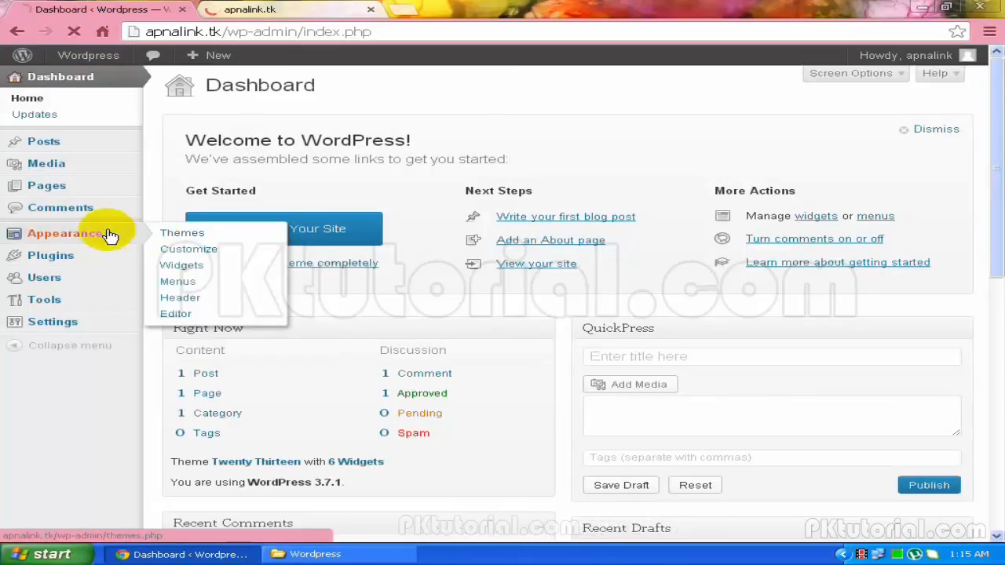
{"action": "left_click", "coordinate": [124, 232]}
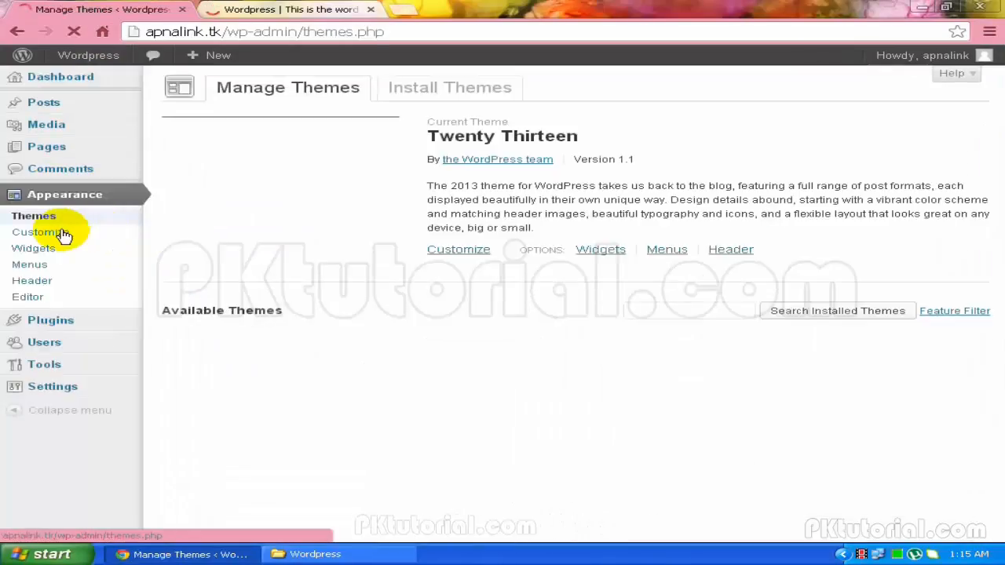
{"action": "left_click", "coordinate": [243, 9]}
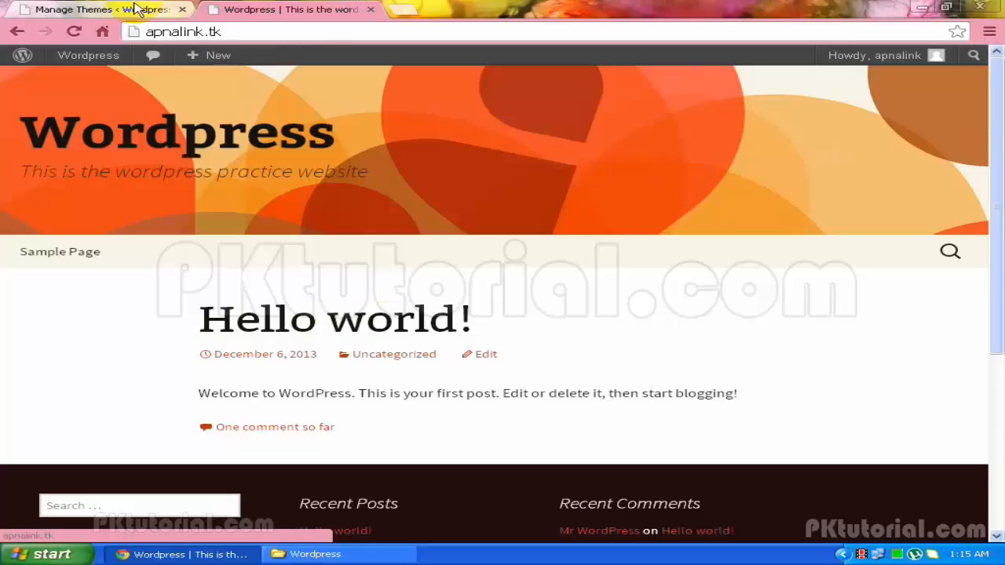
Return to the Manage Themes page and switch to Install Themes
{"action": "left_click", "coordinate": [109, 9]}
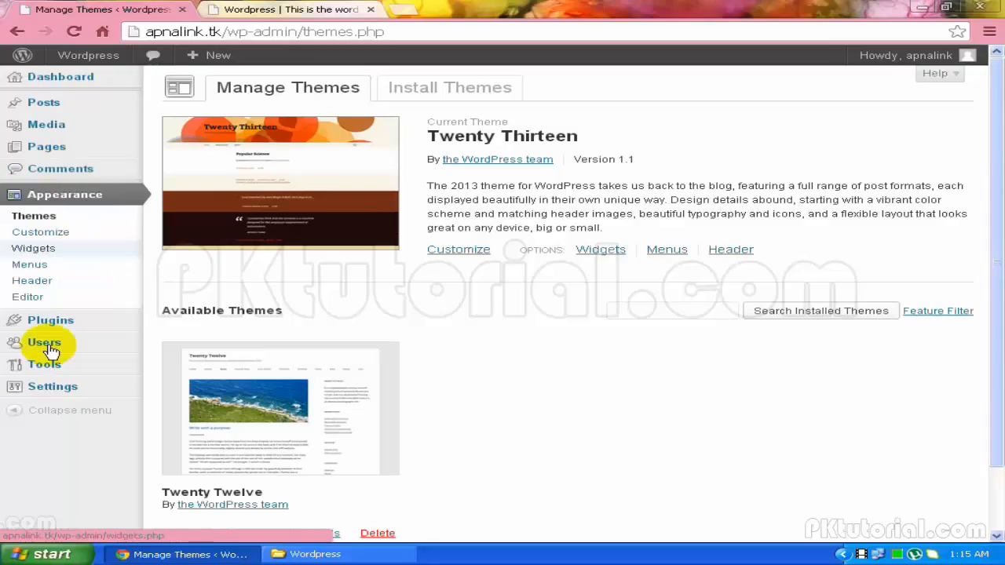
{"action": "mouse_move", "coordinate": [125, 343]}
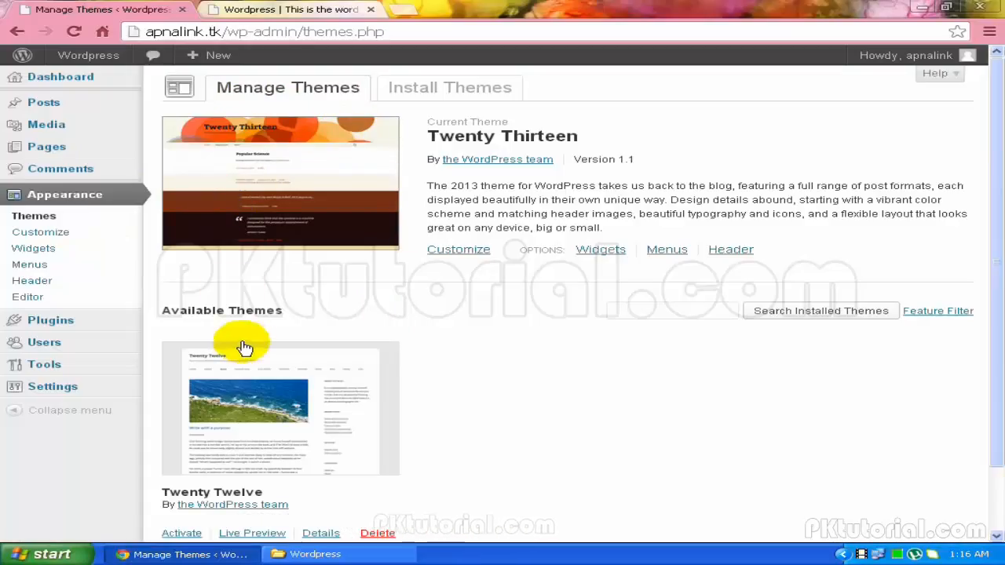
{"action": "scroll", "coordinate": [240, 345], "scroll_direction": "down", "scroll_amount": 1}
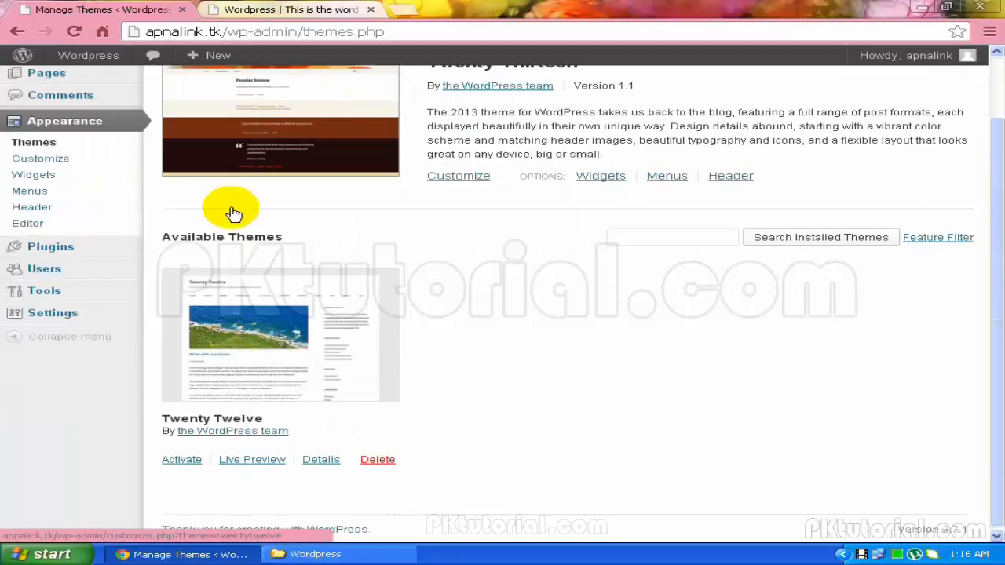
{"action": "scroll", "coordinate": [236, 213], "scroll_direction": "up", "scroll_amount": 1}
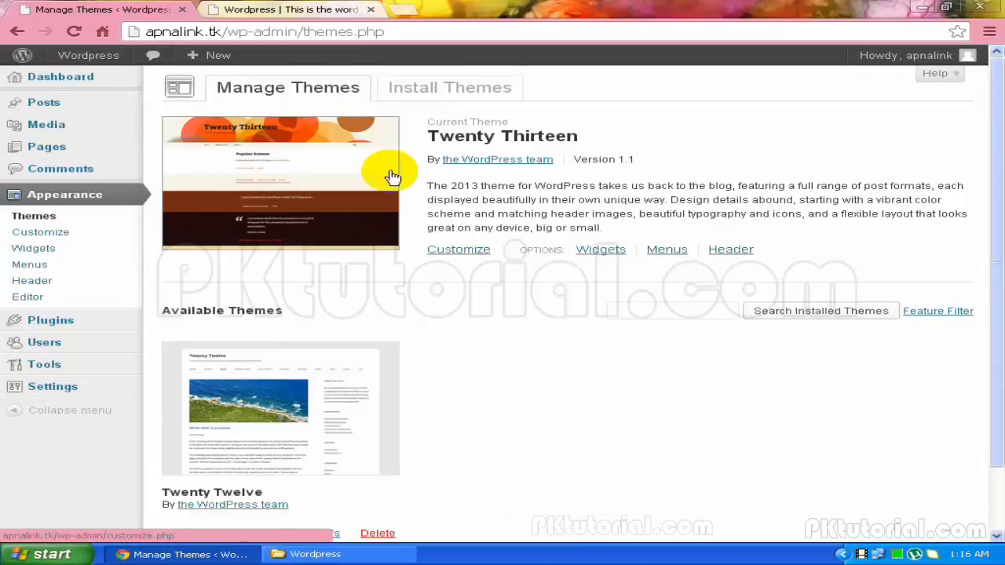
{"action": "left_click", "coordinate": [436, 102]}
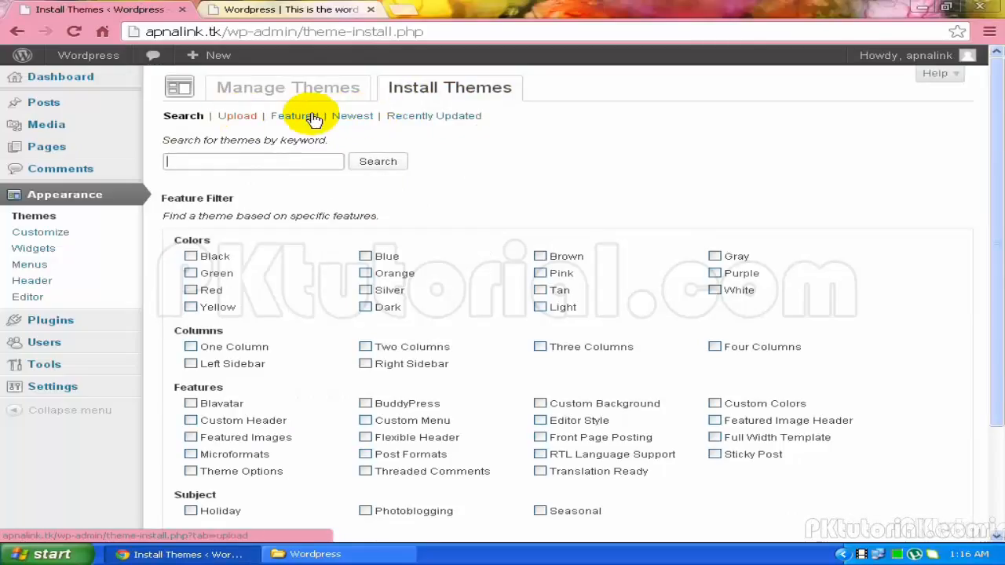
Show the Newest themes and scroll the grid down to Nictitate-free
{"action": "left_click", "coordinate": [360, 116]}
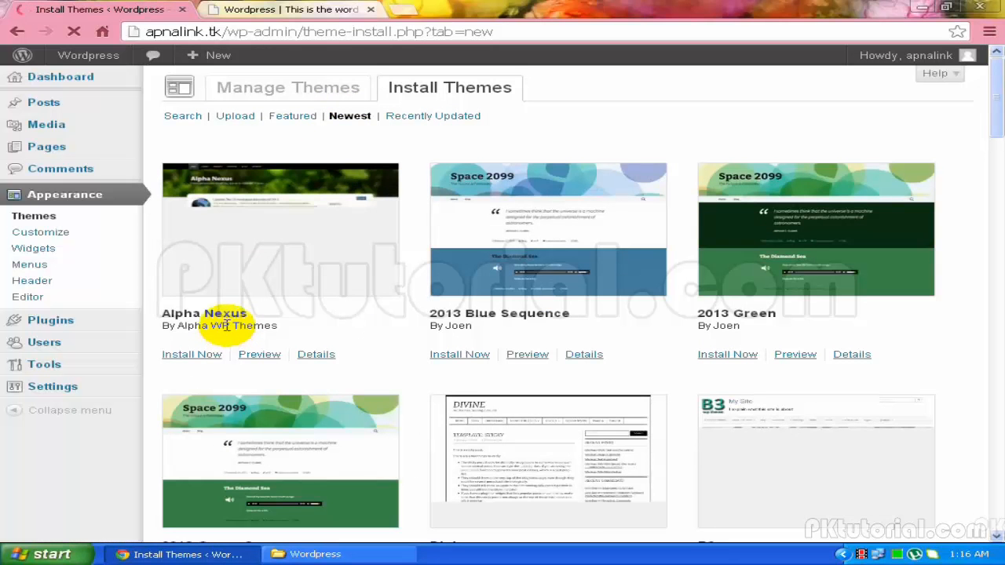
{"action": "scroll", "coordinate": [227, 330], "scroll_direction": "down", "scroll_amount": 1}
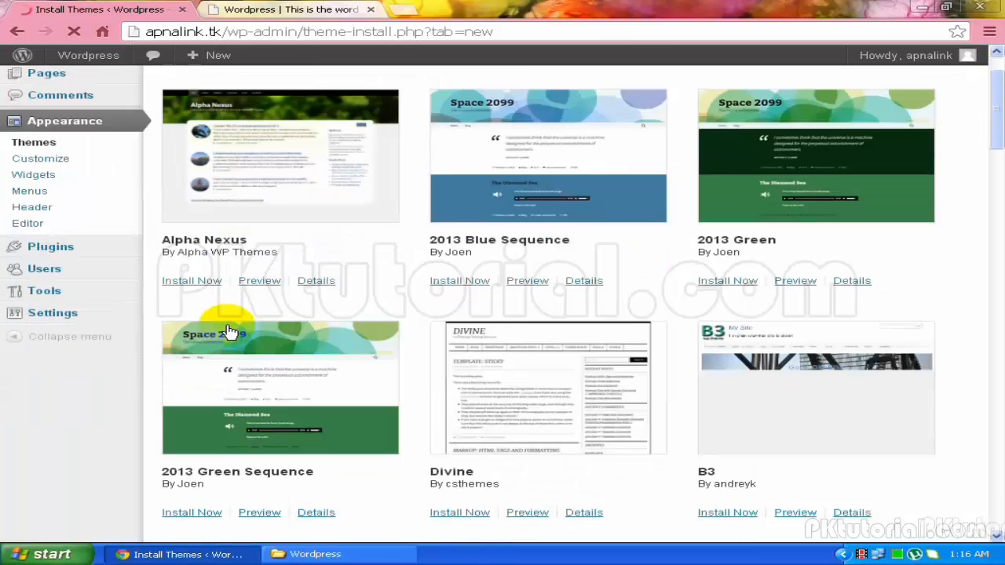
{"action": "scroll", "coordinate": [231, 332], "scroll_direction": "down", "scroll_amount": 3}
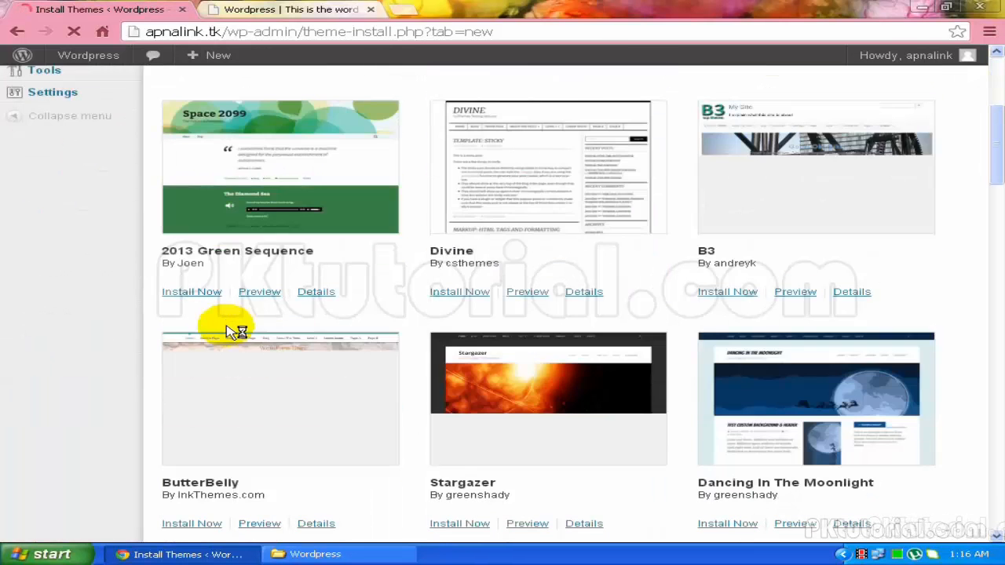
{"action": "scroll", "coordinate": [235, 332], "scroll_direction": "down", "scroll_amount": 3}
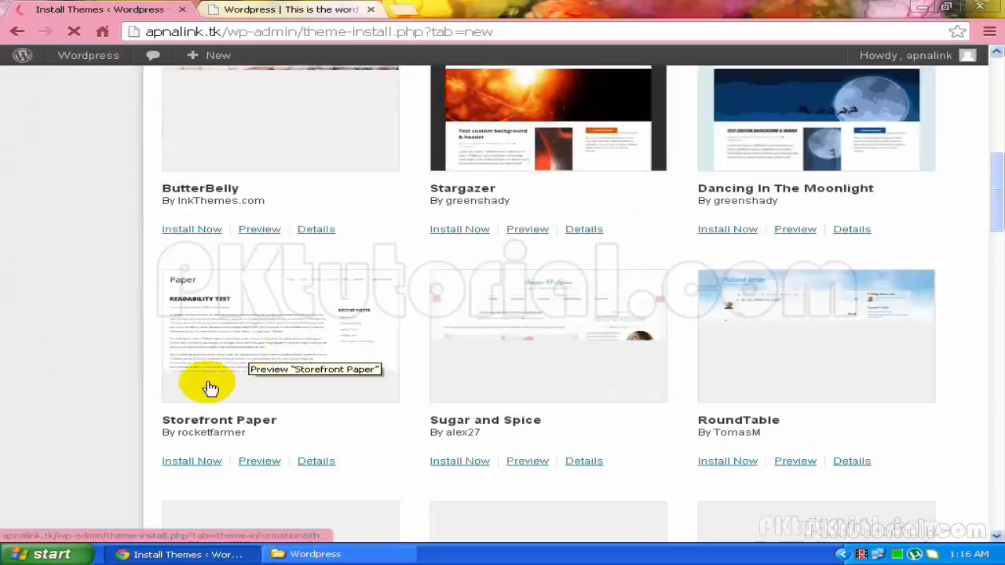
{"action": "scroll", "coordinate": [212, 387], "scroll_direction": "down", "scroll_amount": 1}
{"action": "scroll", "coordinate": [215, 388], "scroll_direction": "down", "scroll_amount": 2}
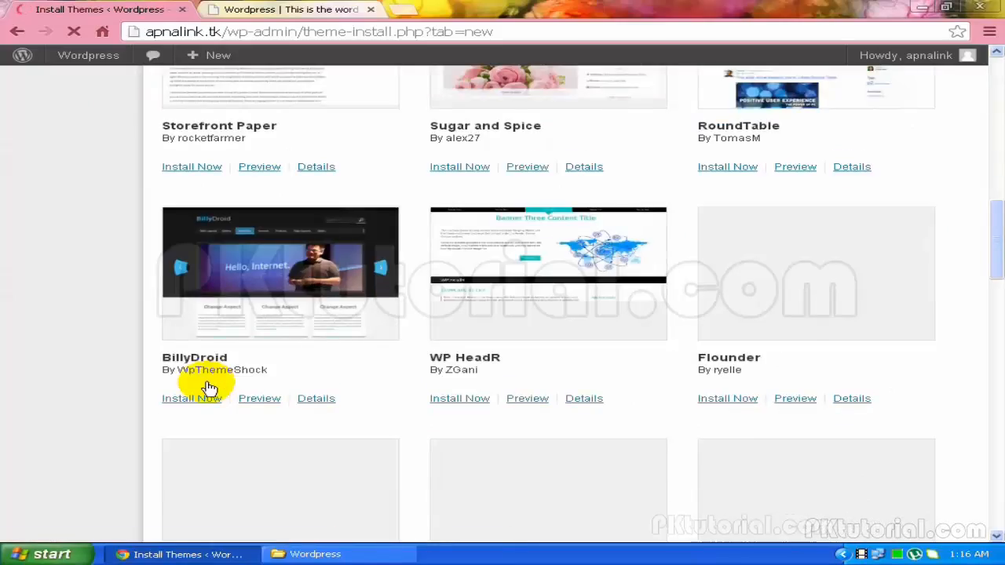
{"action": "scroll", "coordinate": [210, 388], "scroll_direction": "up", "scroll_amount": 2}
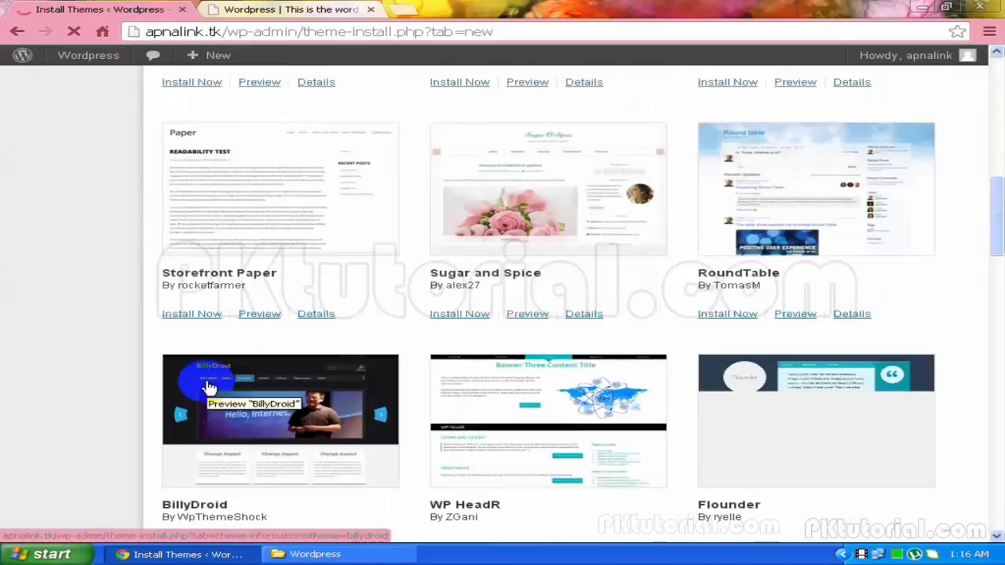
{"action": "scroll", "coordinate": [207, 383], "scroll_direction": "up", "scroll_amount": 5}
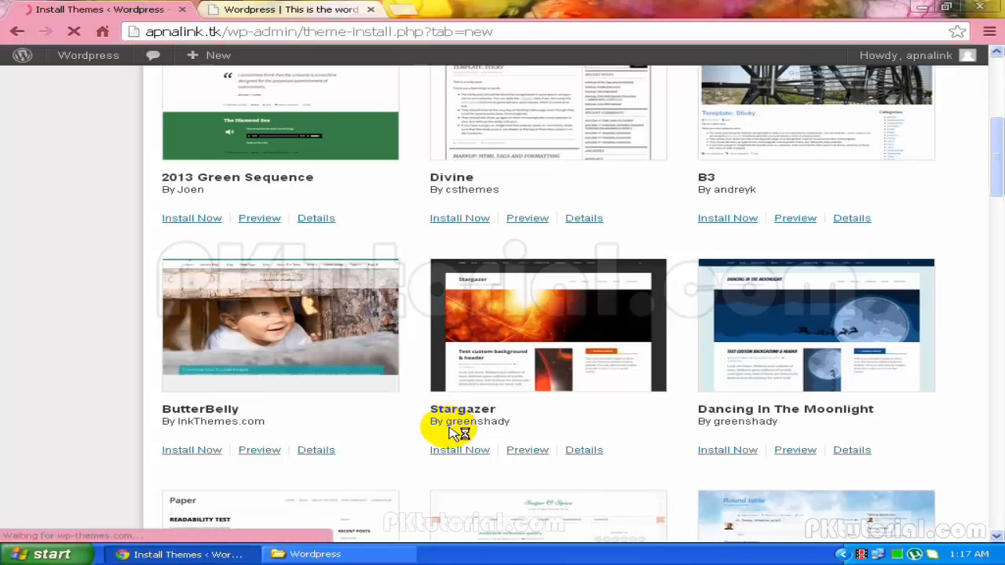
{"action": "scroll", "coordinate": [452, 433], "scroll_direction": "down", "scroll_amount": 6}
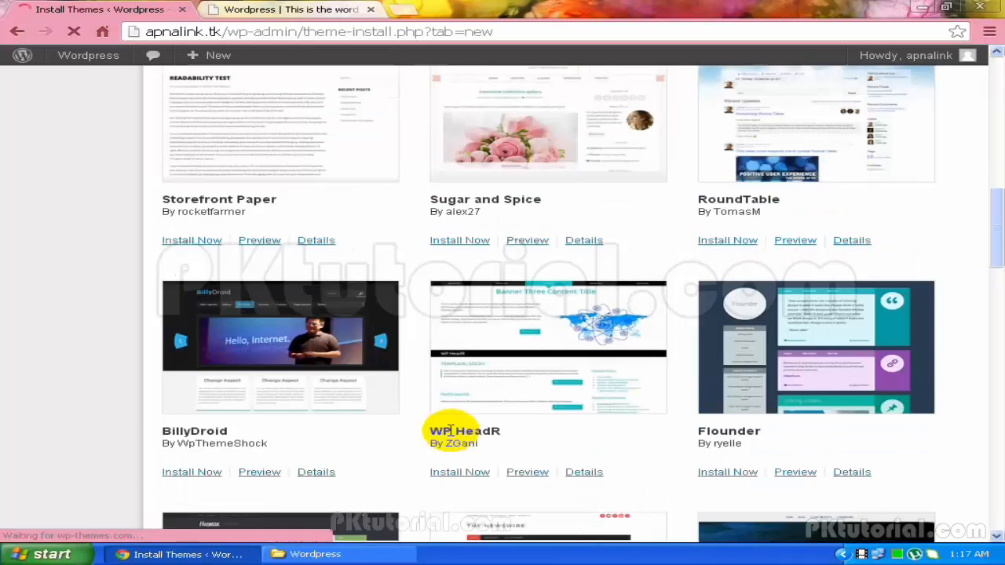
{"action": "scroll", "coordinate": [449, 433], "scroll_direction": "down", "scroll_amount": 2}
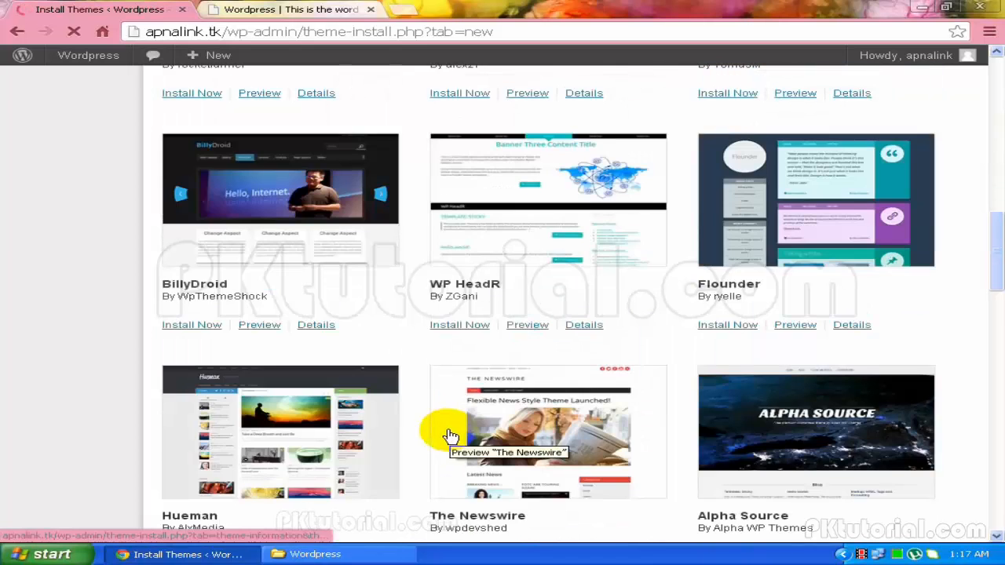
{"action": "scroll", "coordinate": [449, 442], "scroll_direction": "down", "scroll_amount": 2}
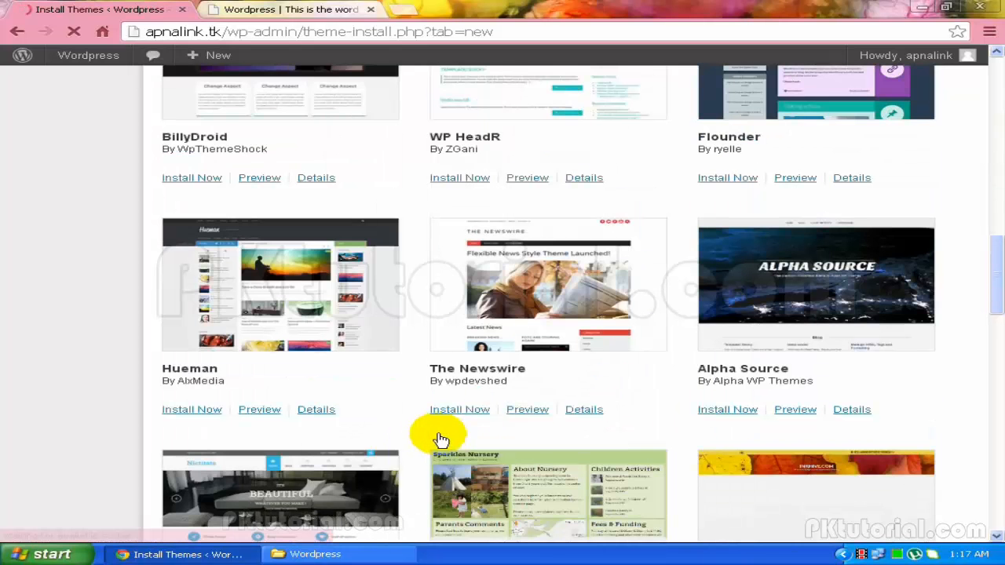
{"action": "scroll", "coordinate": [428, 434], "scroll_direction": "down", "scroll_amount": 1}
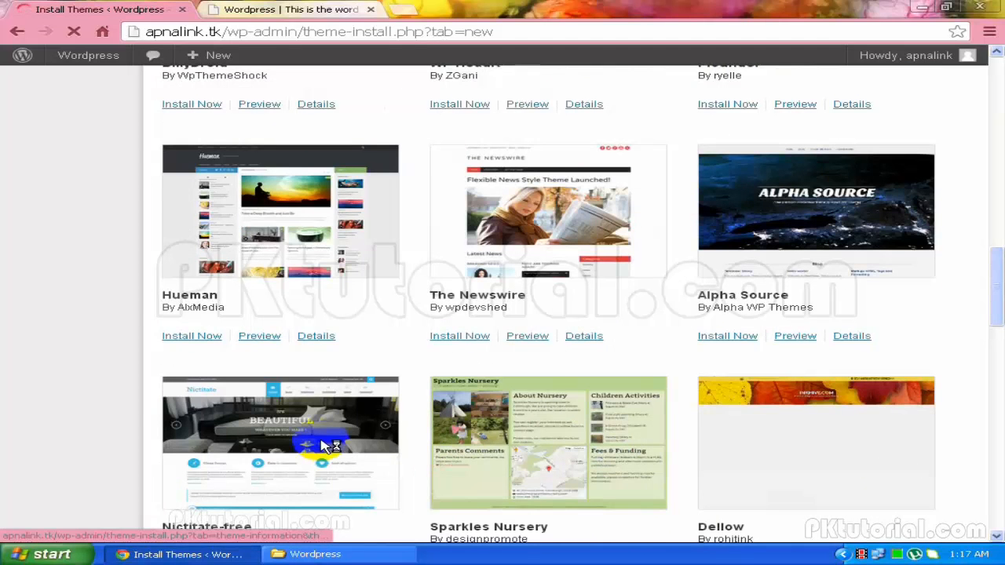
{"action": "scroll", "coordinate": [326, 442], "scroll_direction": "down", "scroll_amount": 1}
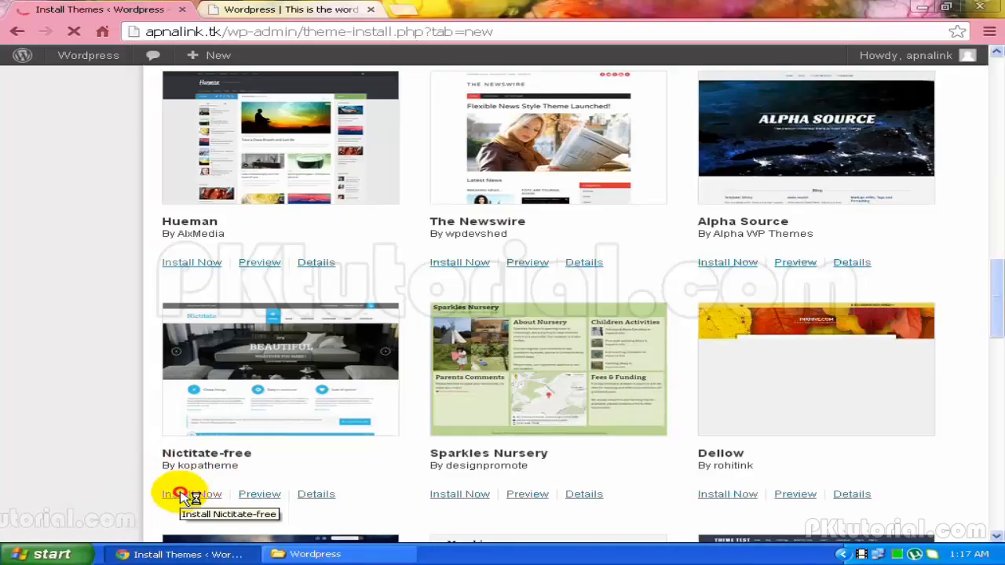
Install Nictitate-free 1.0 and activate it as the current theme
{"action": "left_click", "coordinate": [181, 495]}
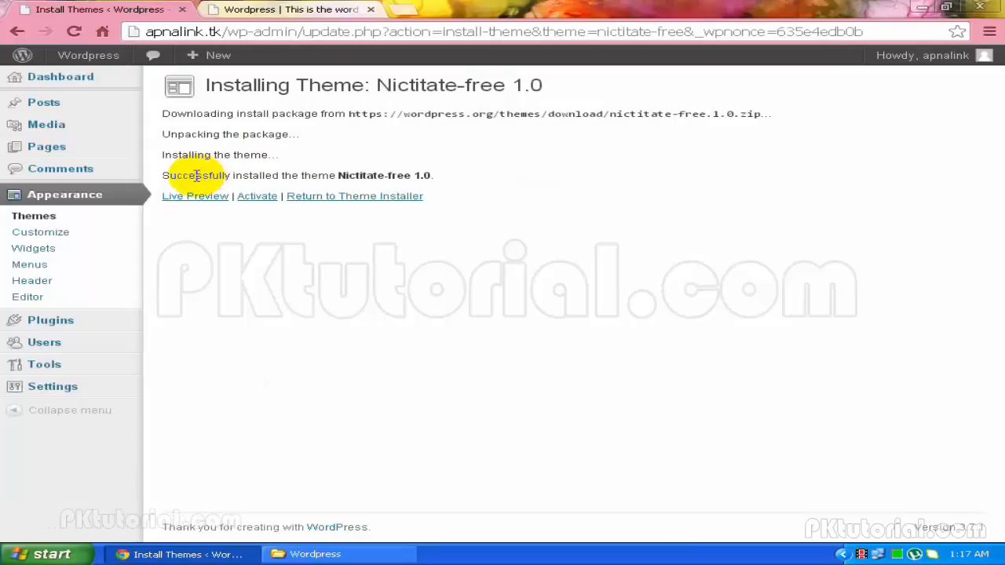
{"action": "left_click", "coordinate": [250, 197]}
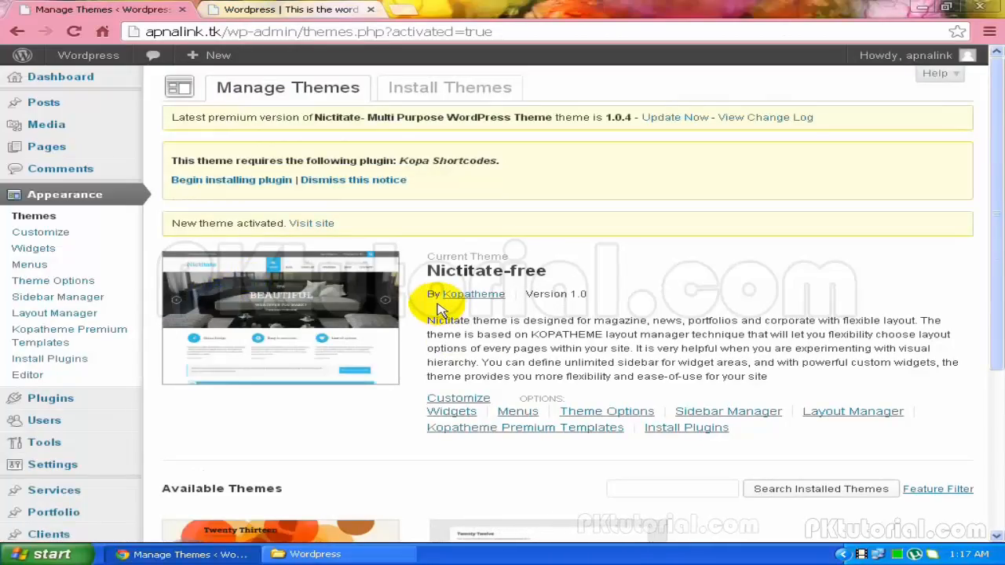
Reload the live apnalink.tk site to view it in the Nictitate theme
{"action": "scroll", "coordinate": [265, 464], "scroll_direction": "down", "scroll_amount": 2}
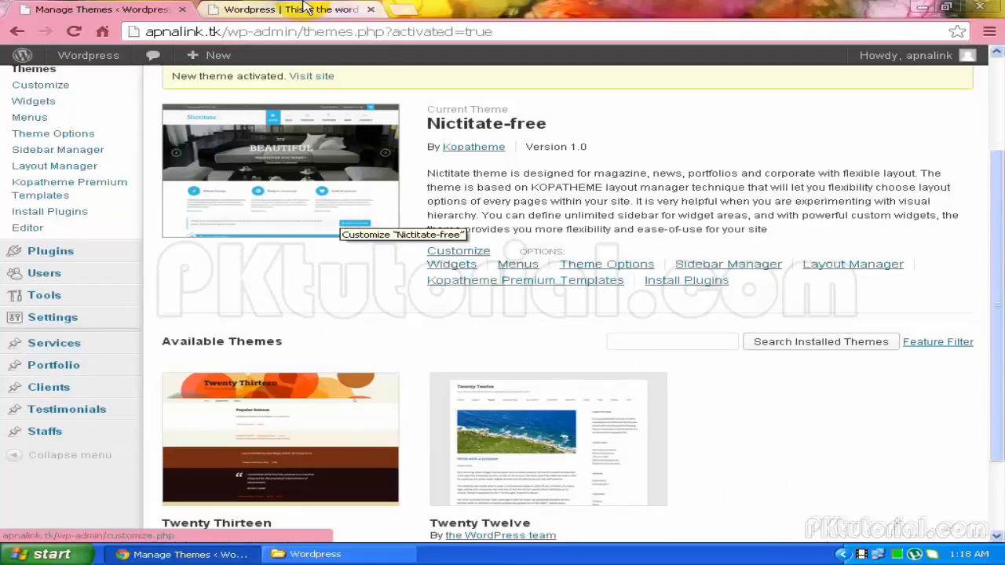
{"action": "left_click", "coordinate": [262, 16]}
{"action": "left_click", "coordinate": [74, 31]}
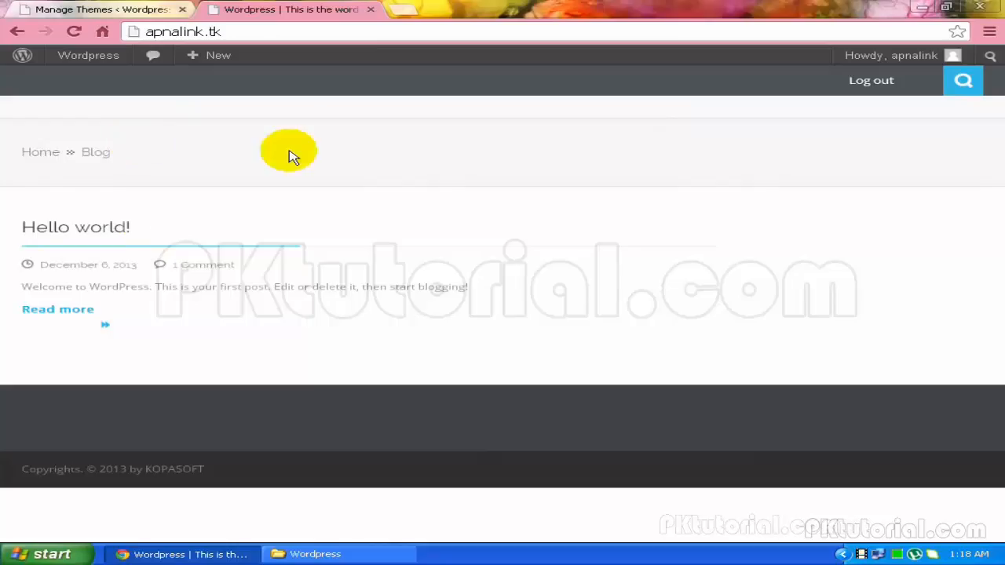
Return to Manage Themes and scroll down to Twenty Thirteen
{"action": "left_click", "coordinate": [87, 9]}
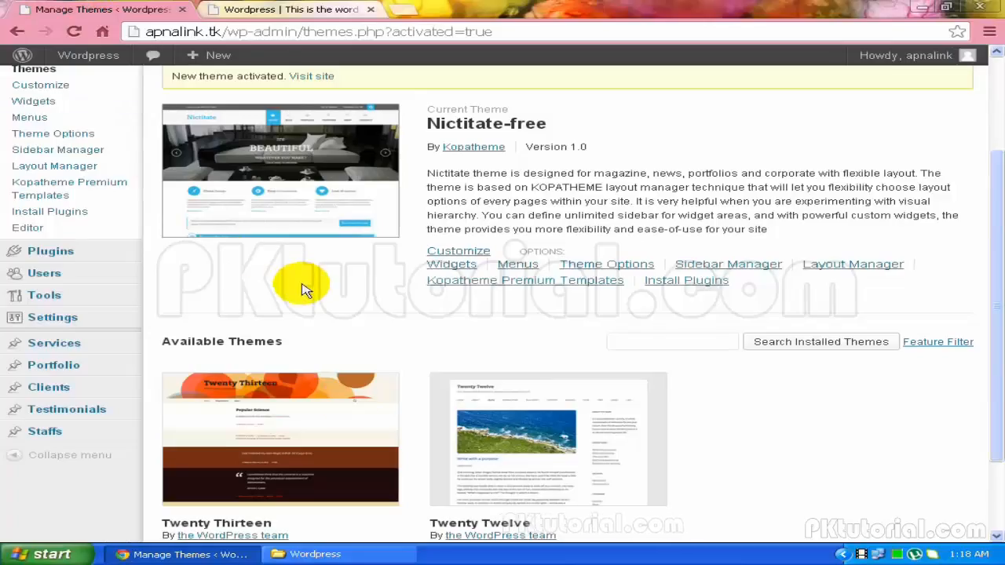
{"action": "scroll", "coordinate": [348, 404], "scroll_direction": "down", "scroll_amount": 1}
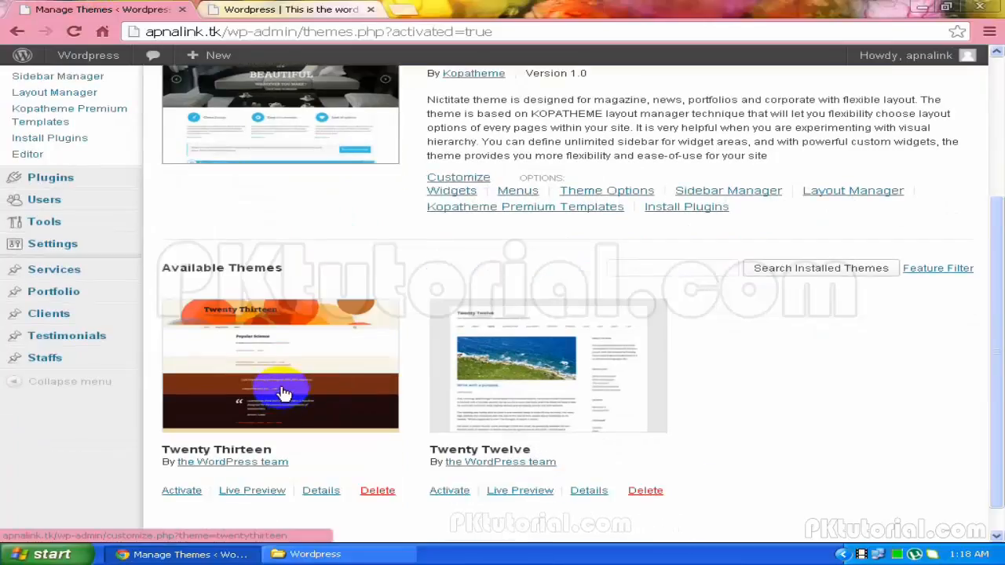
{"action": "scroll", "coordinate": [285, 395], "scroll_direction": "down", "scroll_amount": 1}
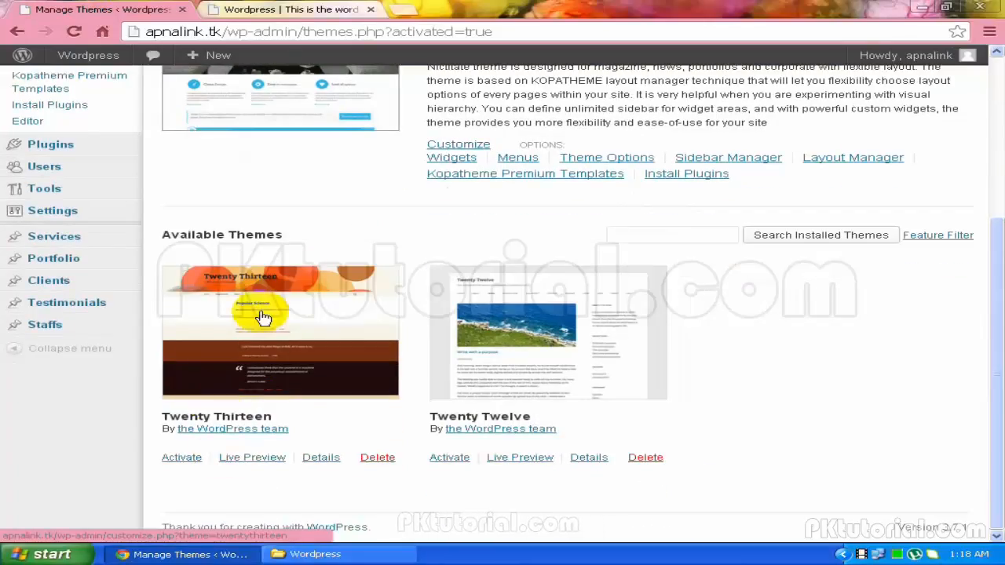
Activate Twenty Thirteen, reload the live site to confirm its orange design, then return to Manage Themes
{"action": "left_click", "coordinate": [186, 463]}
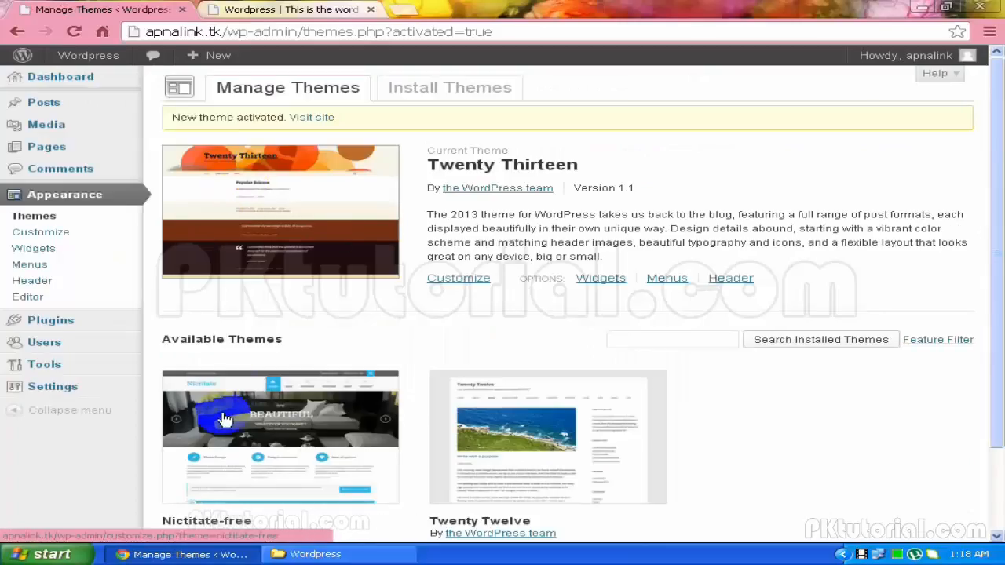
{"action": "scroll", "coordinate": [222, 421], "scroll_direction": "down", "scroll_amount": 1}
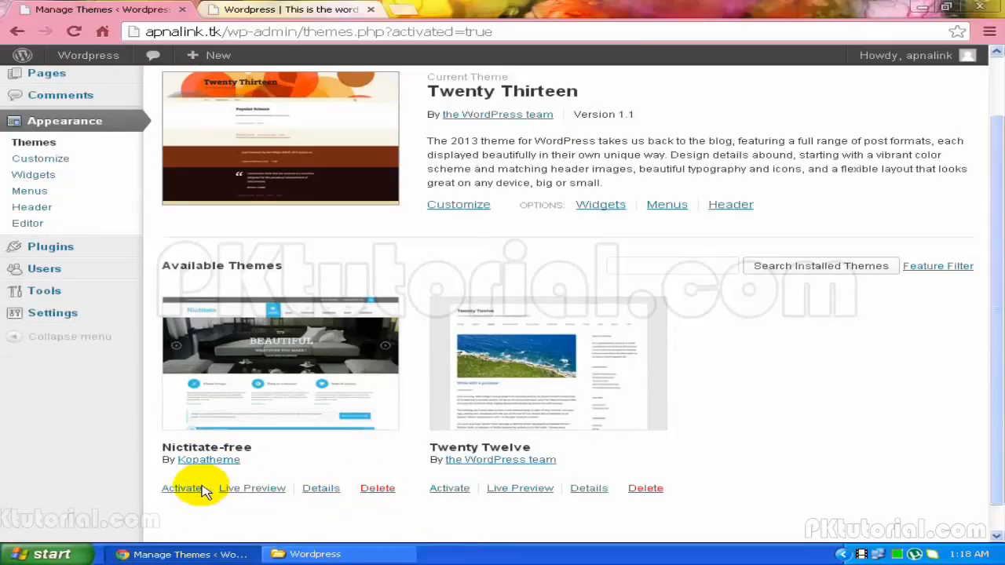
{"action": "left_click", "coordinate": [314, 7]}
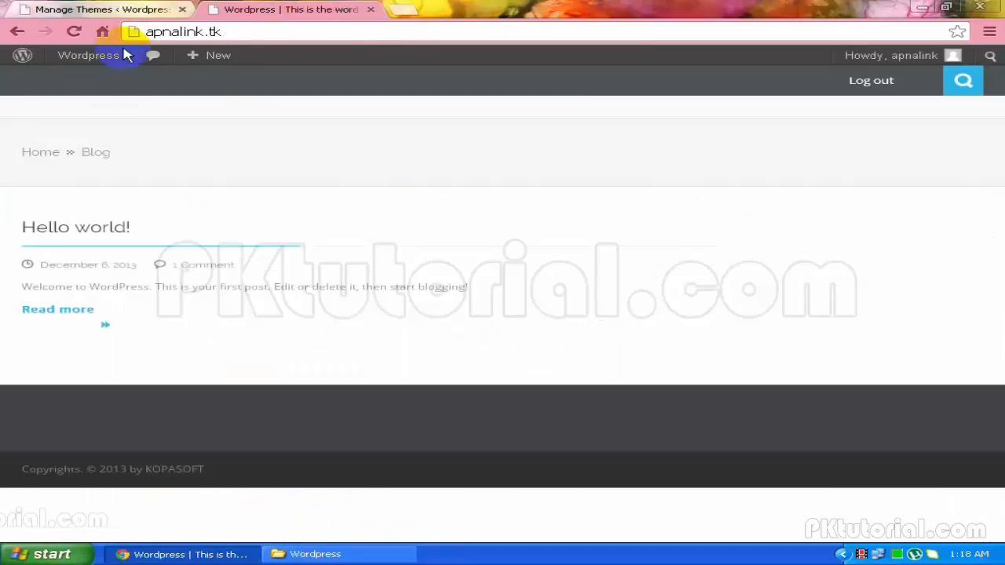
{"action": "left_click", "coordinate": [75, 34]}
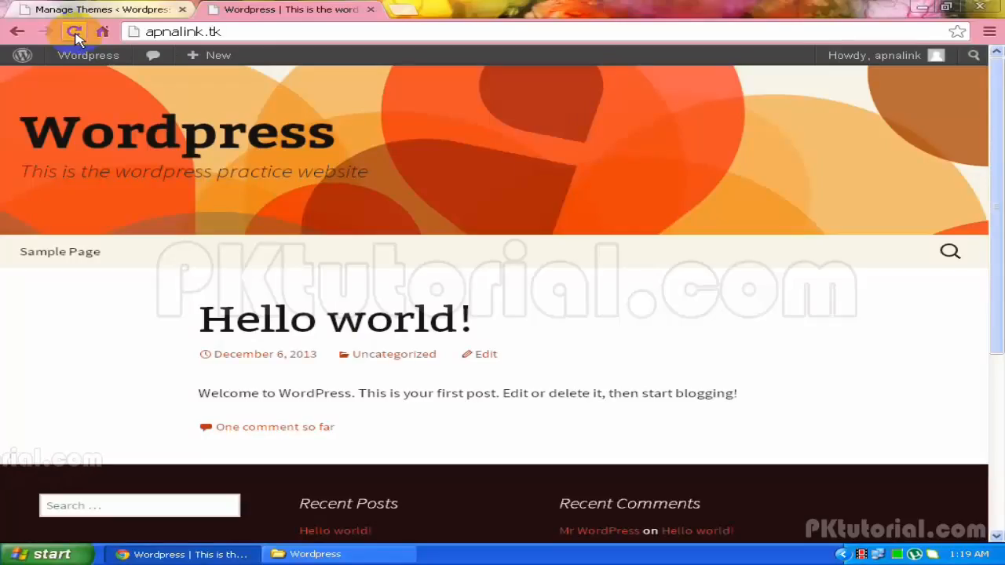
{"action": "left_click", "coordinate": [107, 10]}
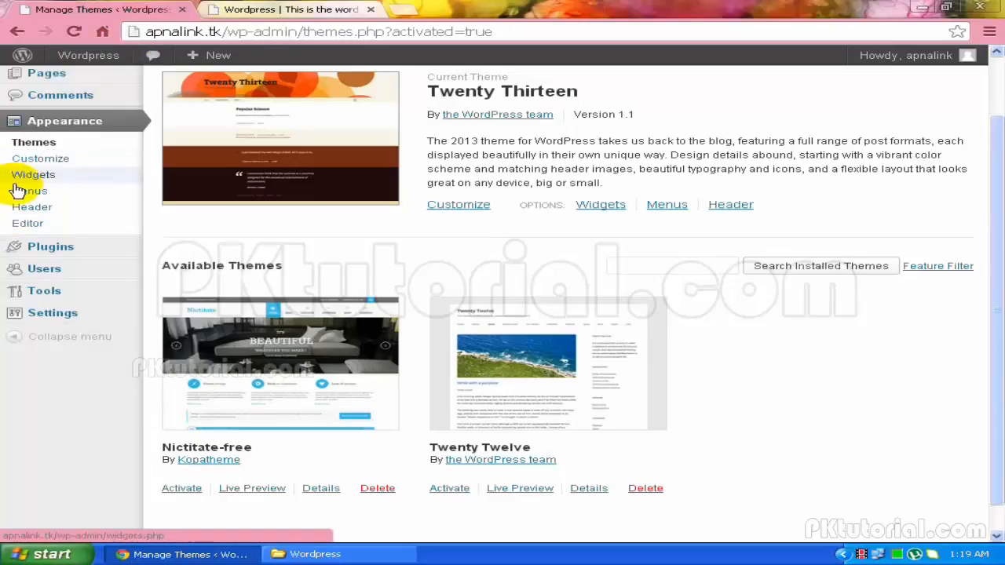
Open Settings > General showing Site Title 'Wordpress', comparing it with the live site's title
{"action": "mouse_move", "coordinate": [12, 304]}
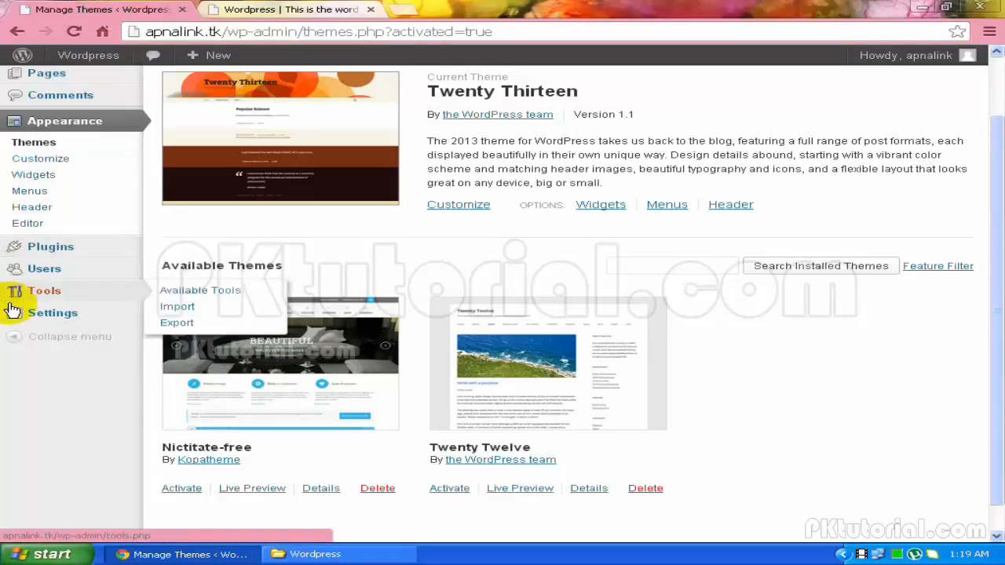
{"action": "left_click", "coordinate": [12, 310]}
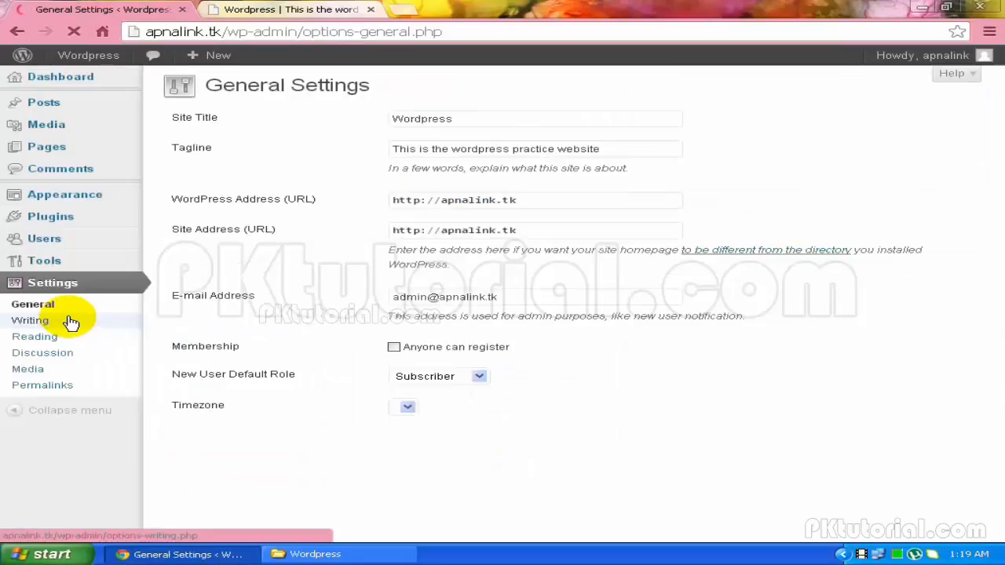
{"action": "left_click", "coordinate": [430, 119]}
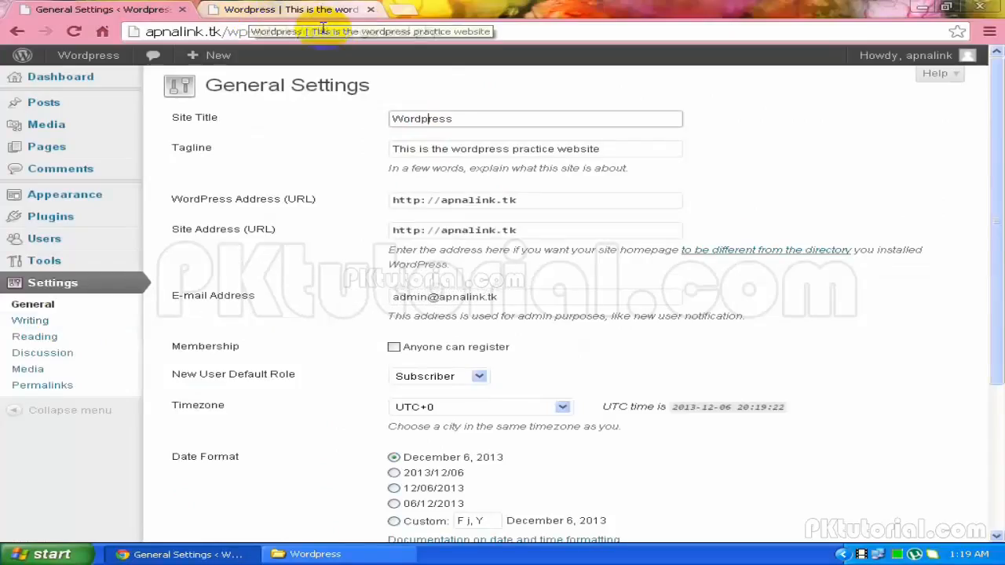
{"action": "left_click", "coordinate": [301, 10]}
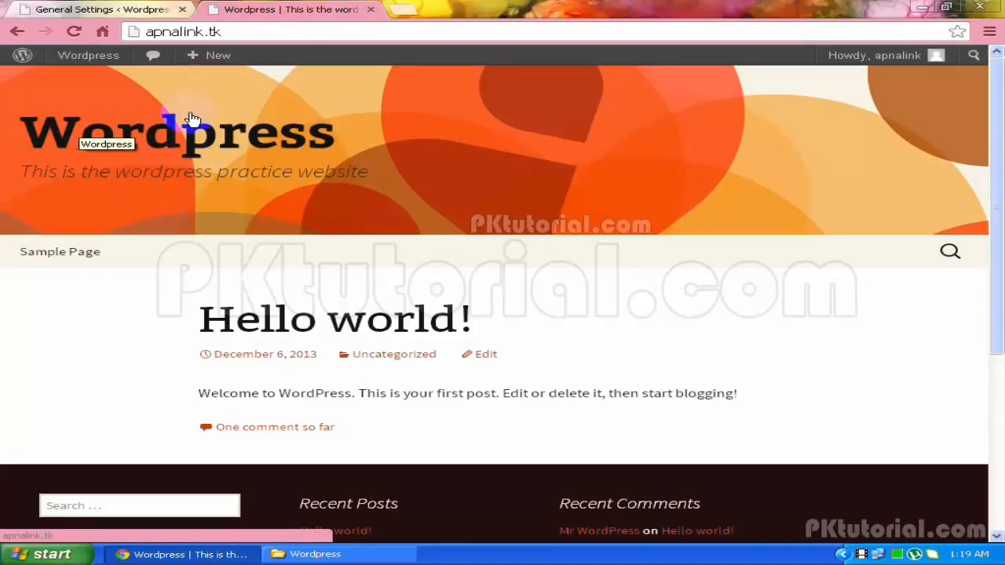
{"action": "left_click", "coordinate": [48, 9]}
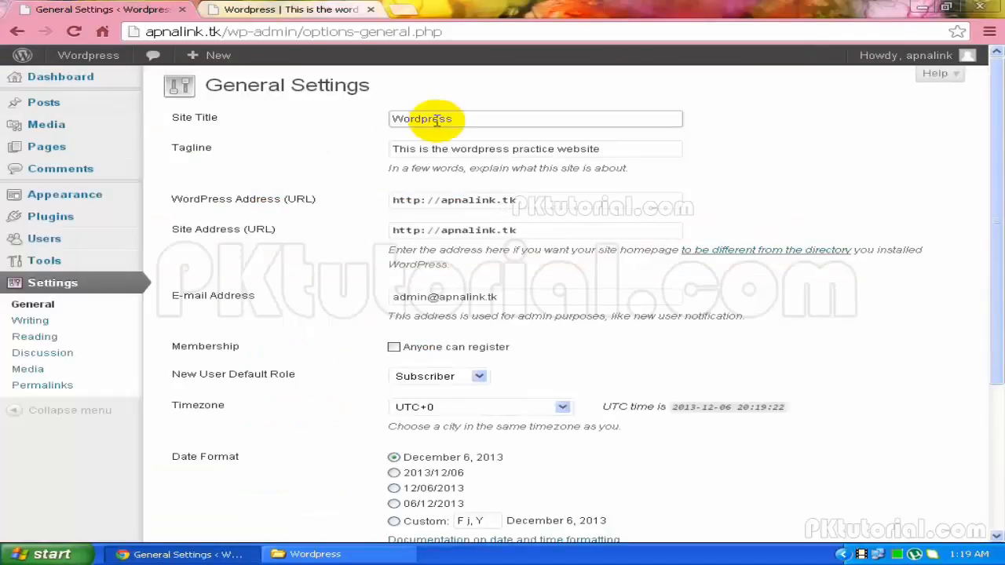
Change the Site Title to 'MY New site' and the tagline to 'This is my new pracitce website'
{"action": "left_click_drag", "start_coordinate": [479, 117], "coordinate": [359, 117]}
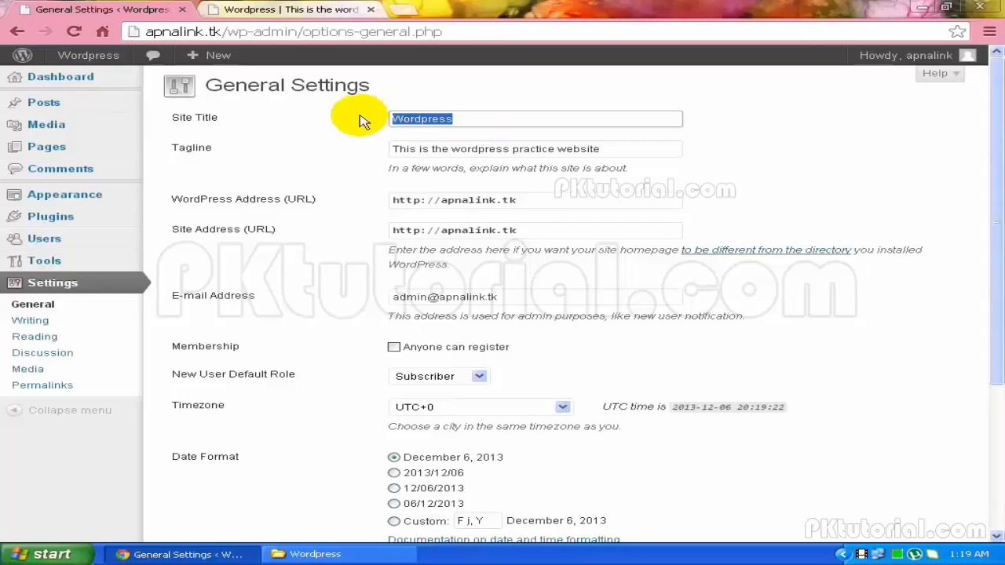
{"action": "type", "text": "MY"}
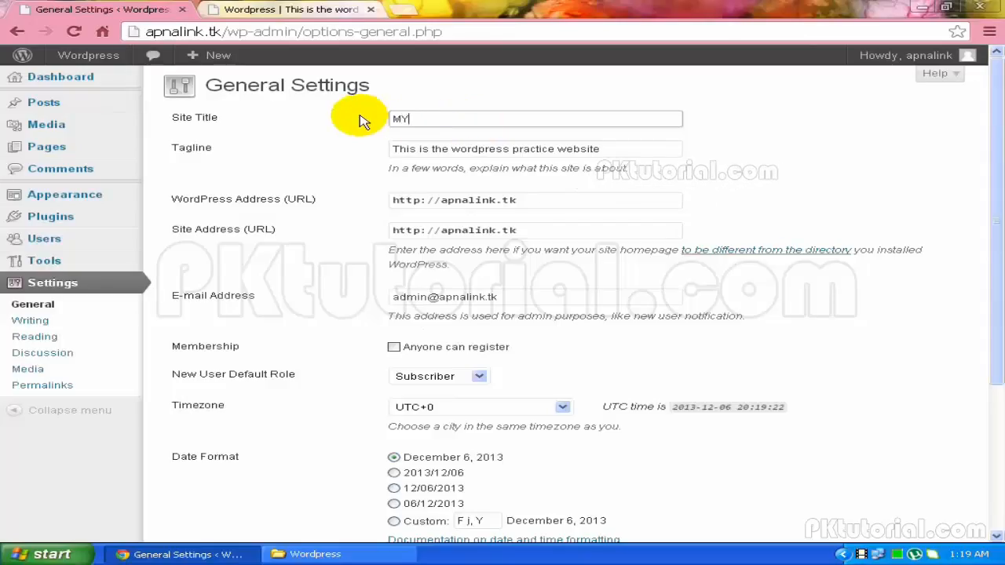
{"action": "type", "text": " New sit"}
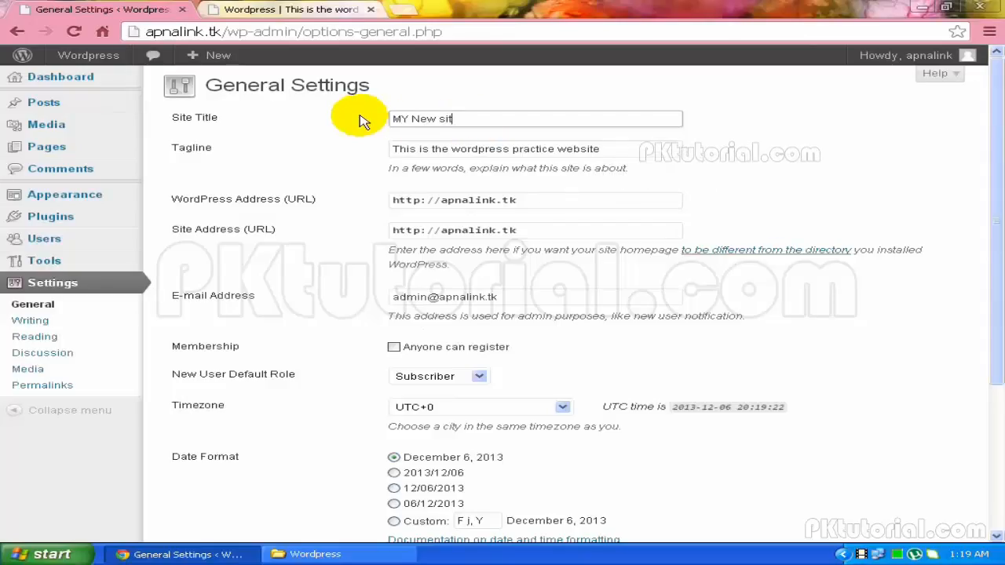
{"action": "type", "text": "e"}
{"action": "left_click", "coordinate": [457, 150]}
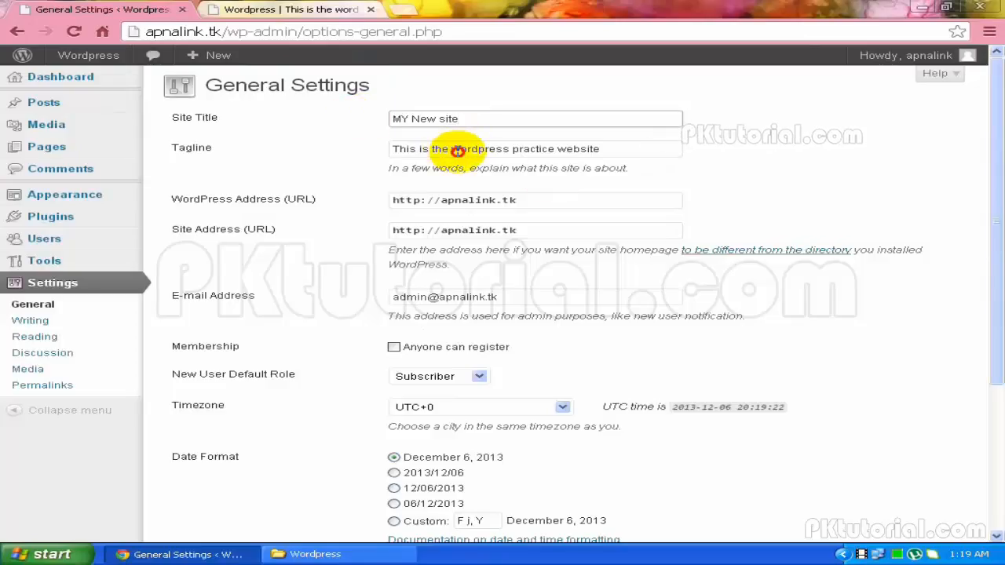
{"action": "left_click_drag", "start_coordinate": [458, 150], "coordinate": [696, 146]}
{"action": "key", "text": "BackSpace"}
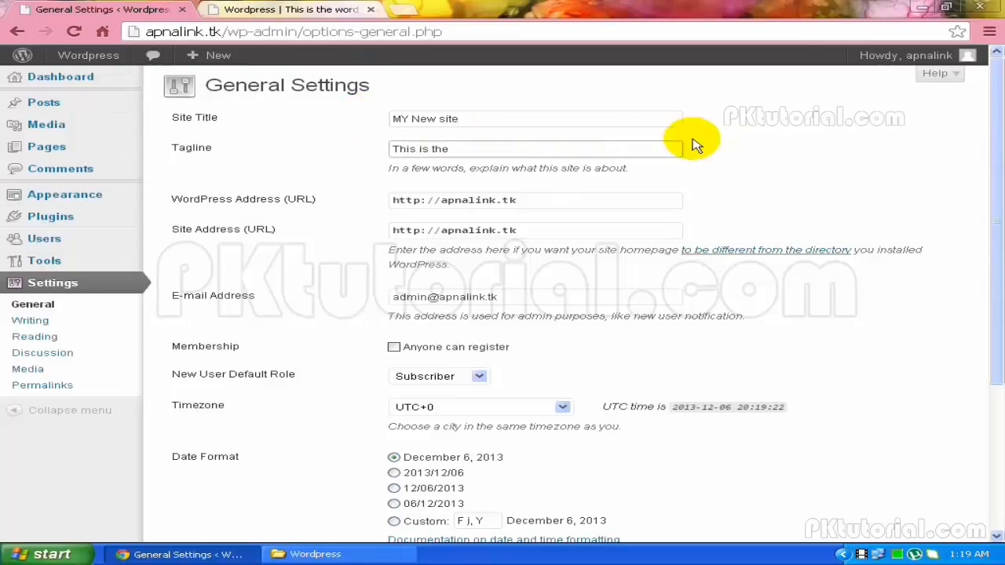
{"action": "key", "text": "BackSpace"}
{"action": "key", "text": "BackSpace"}
{"action": "key", "text": "BackSpace"}
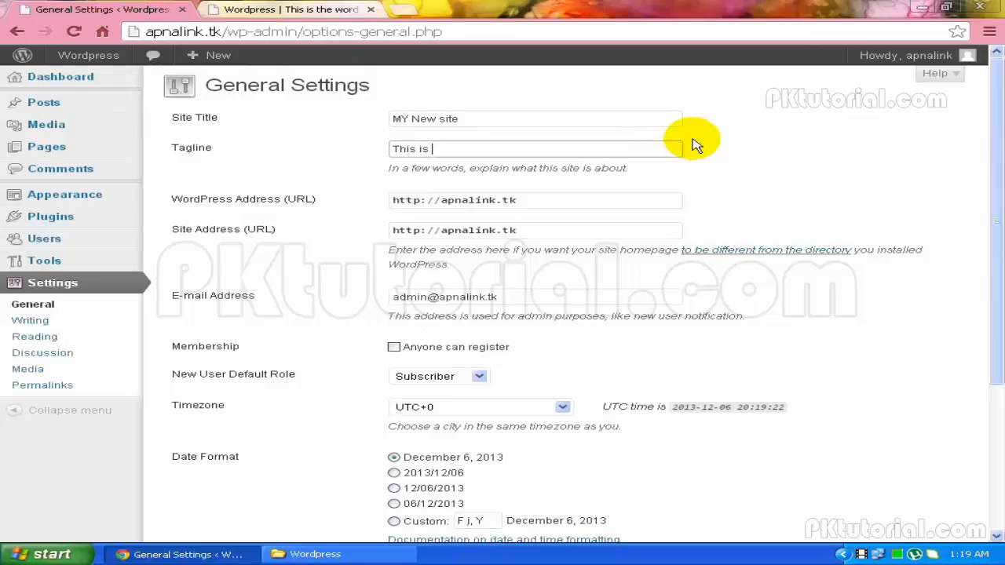
{"action": "type", "text": "my new"}
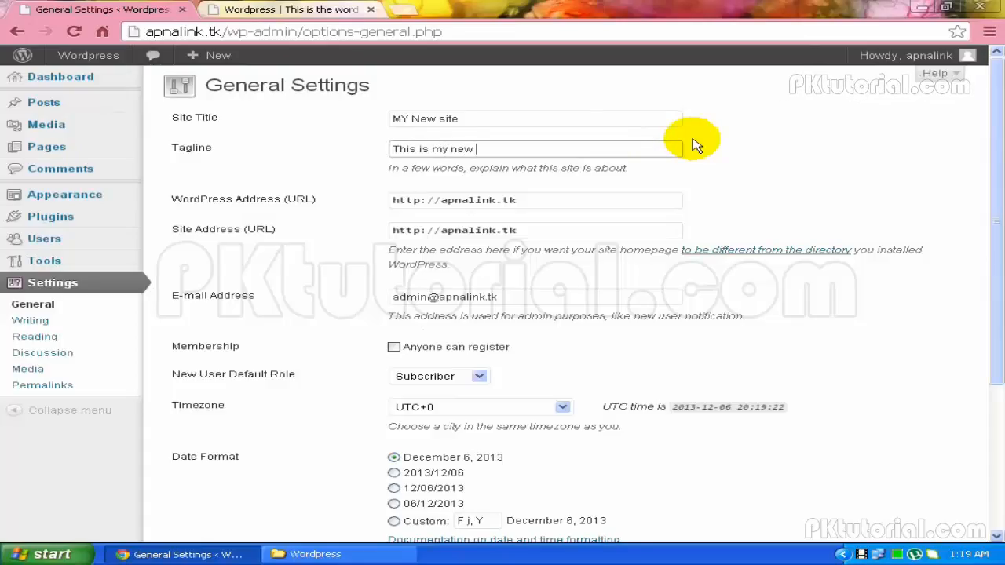
{"action": "type", "text": " pracitce website"}
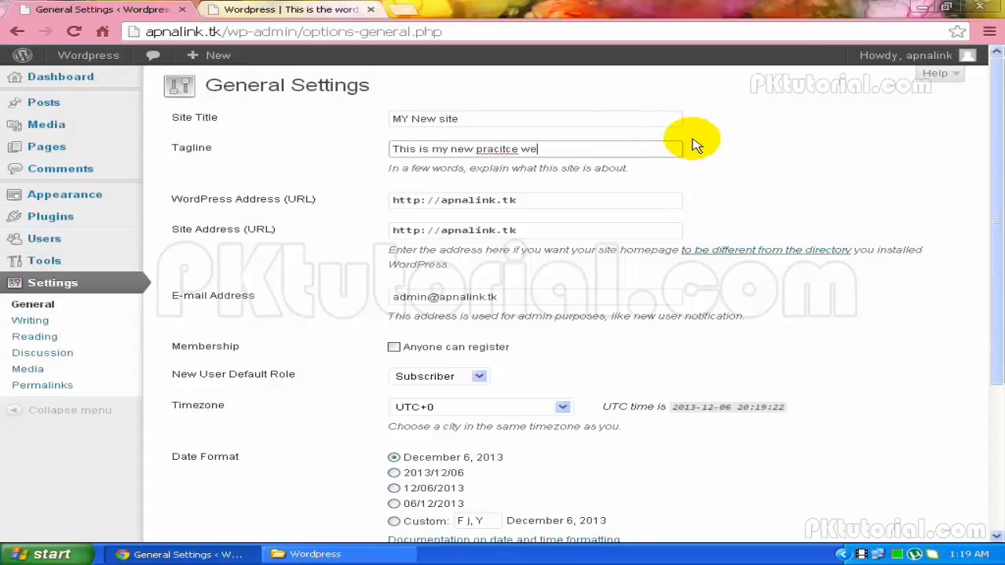
{"action": "left_click", "coordinate": [396, 197]}
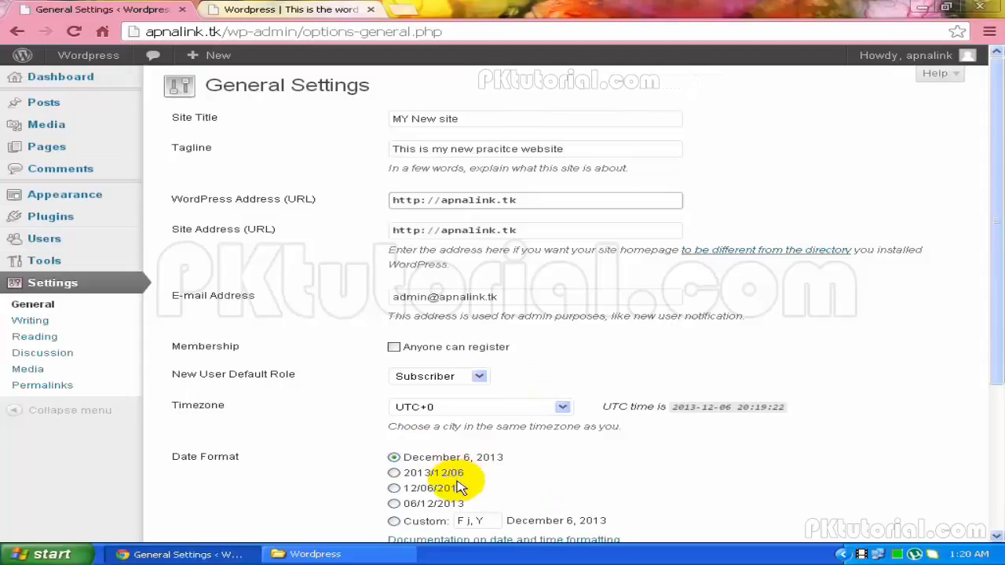
Save the General Settings changes
{"action": "scroll", "coordinate": [459, 487], "scroll_direction": "down", "scroll_amount": 2}
{"action": "scroll", "coordinate": [444, 469], "scroll_direction": "down", "scroll_amount": 1}
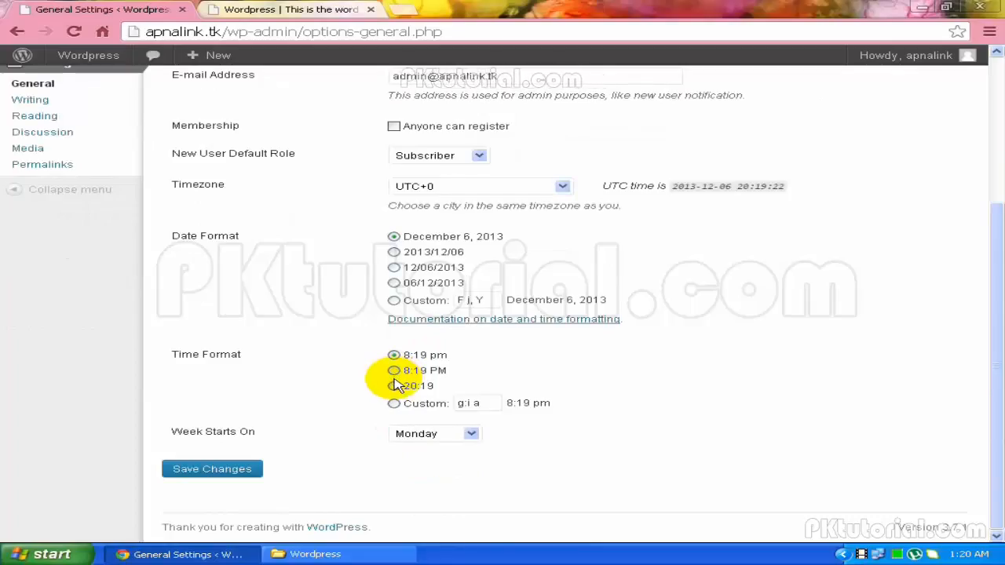
{"action": "left_click", "coordinate": [219, 475]}
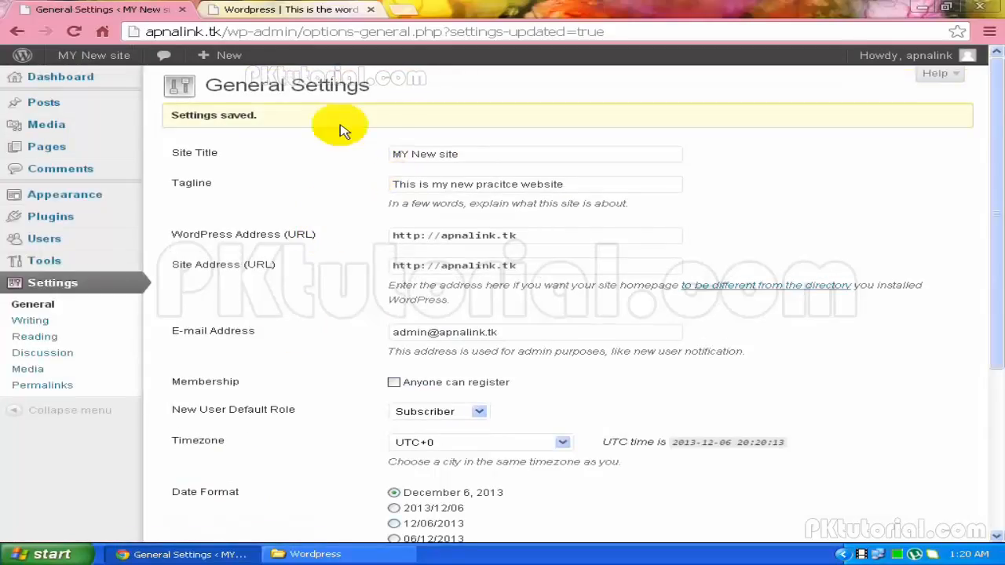
{"action": "left_click", "coordinate": [326, 7]}
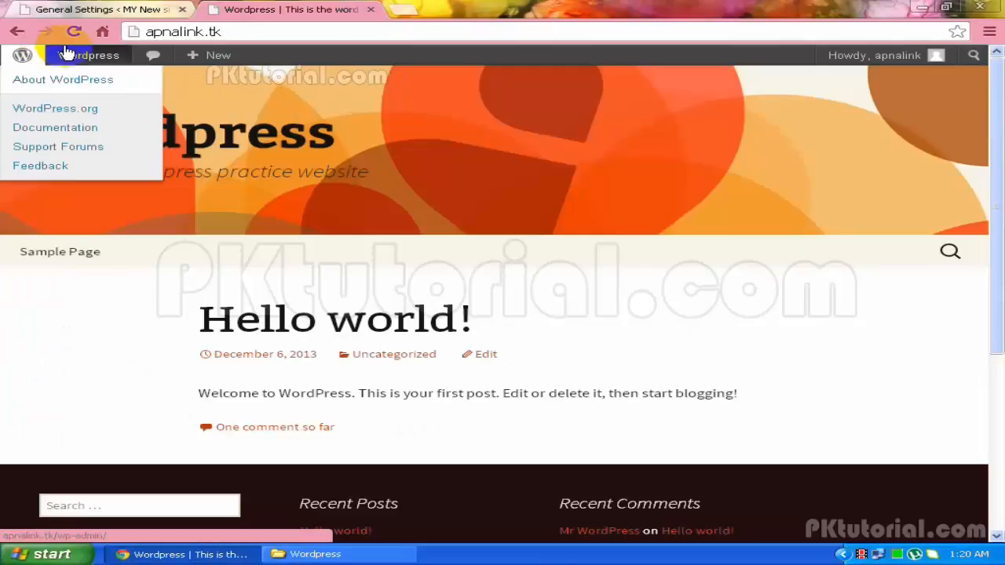
{"action": "mouse_move", "coordinate": [71, 49]}
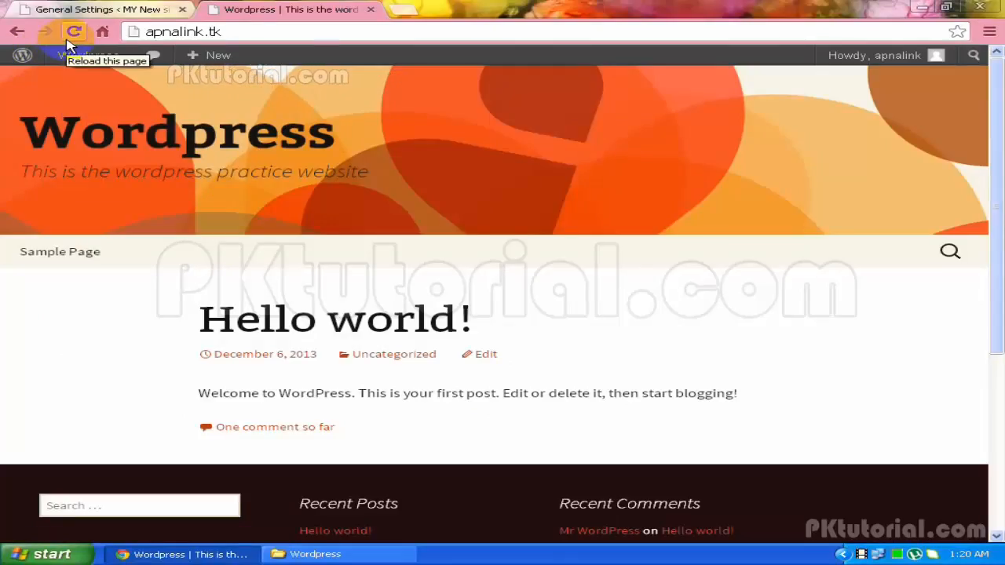
{"action": "left_click", "coordinate": [69, 37]}
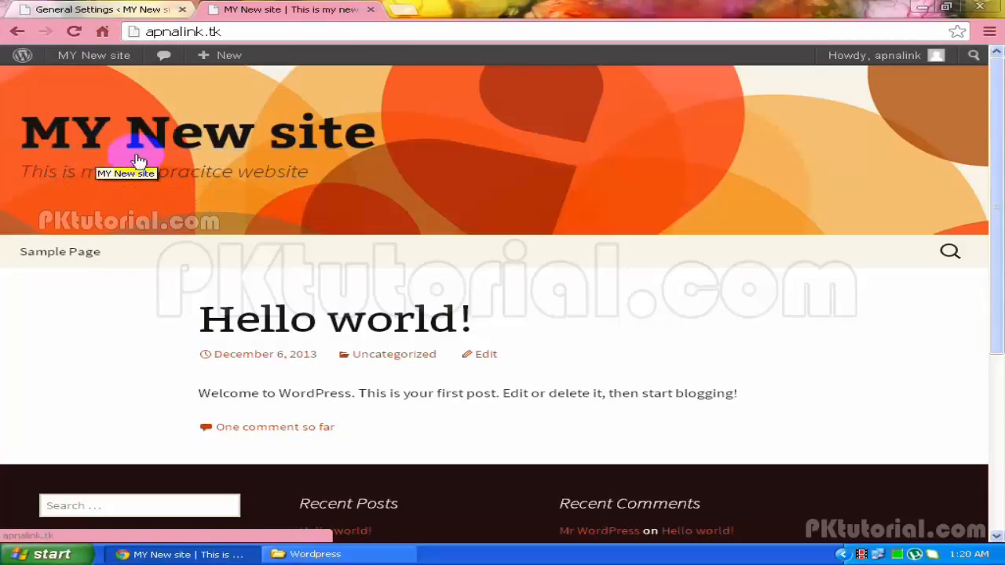
{"action": "left_click", "coordinate": [75, 8]}
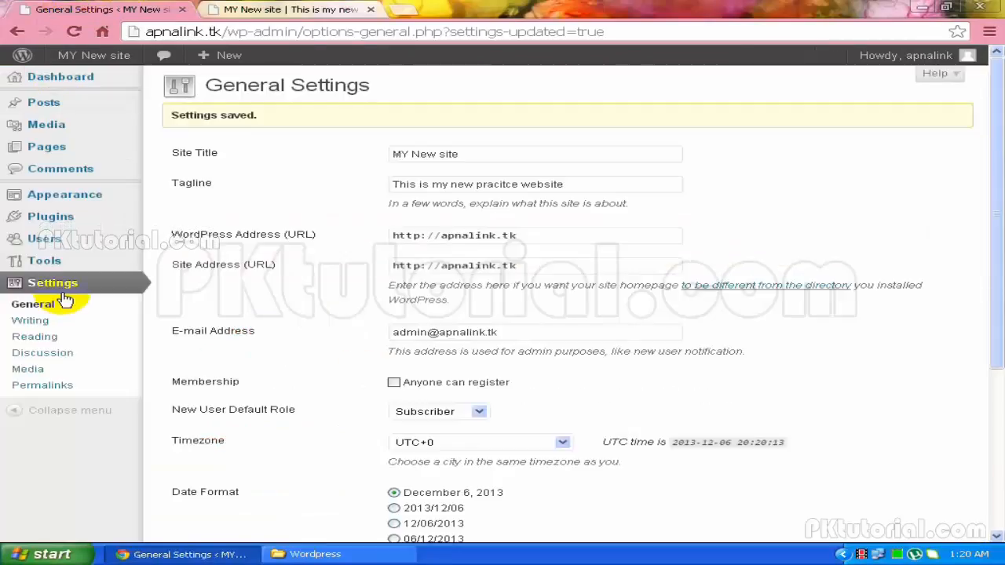